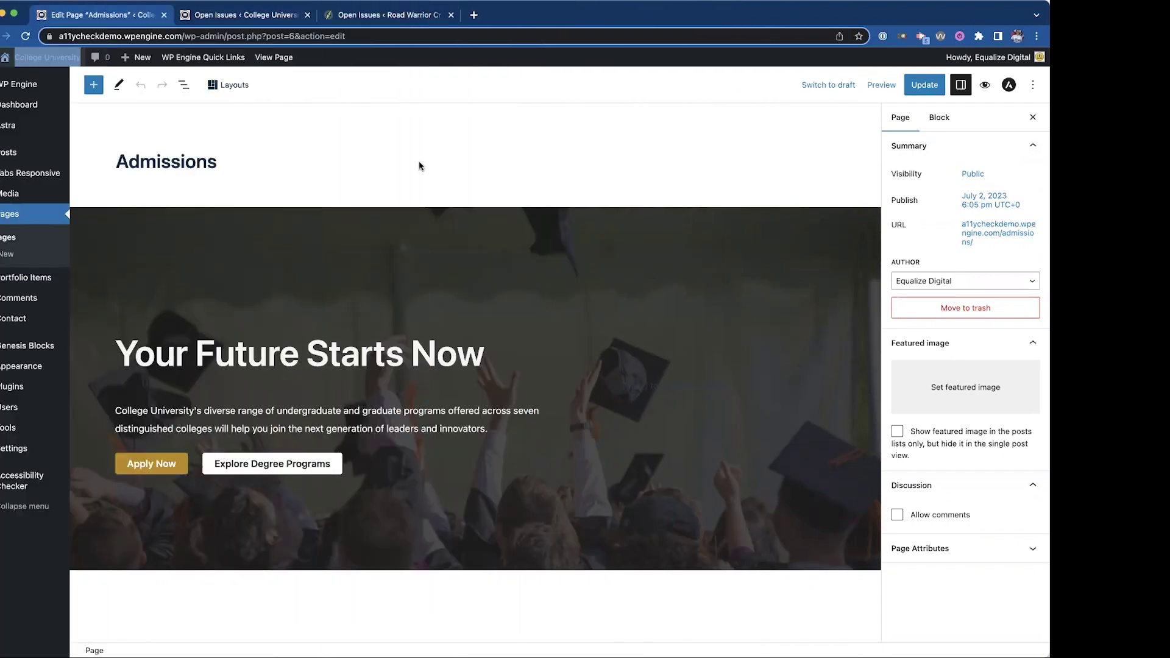
Step: Scroll down to the Accessibility Checker summary: 81% passed, 12 errors, 10 contrast errors, 9 warnings
scroll(461, 173, down, 5)
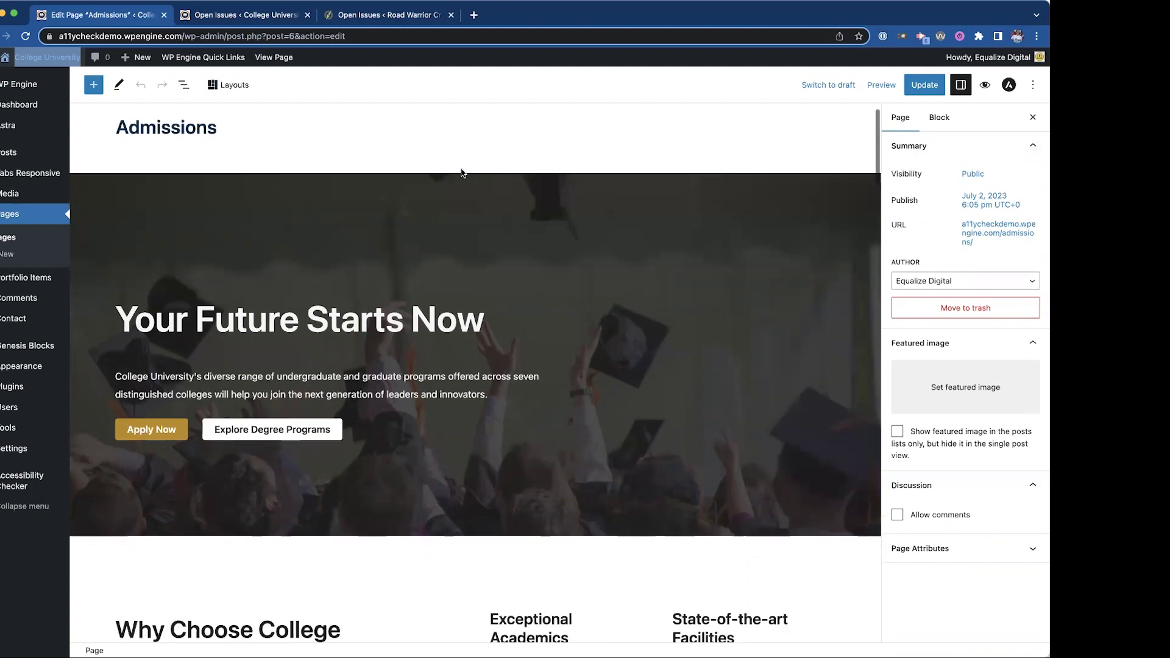
scroll(462, 173, down, 15)
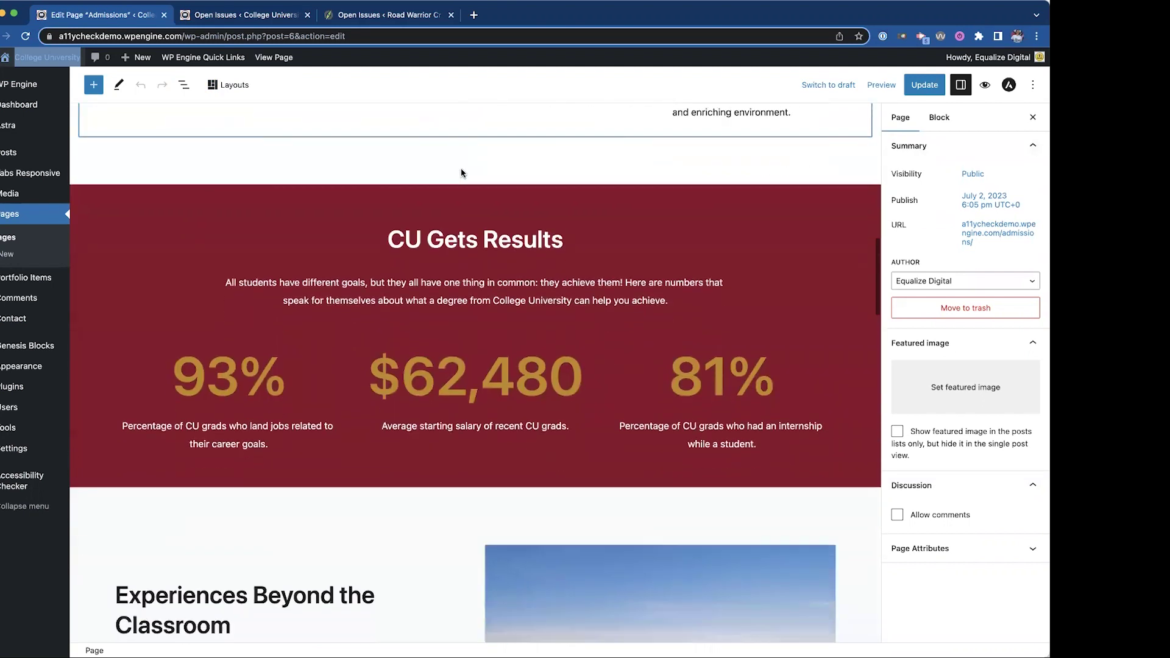
scroll(461, 173, down, 20)
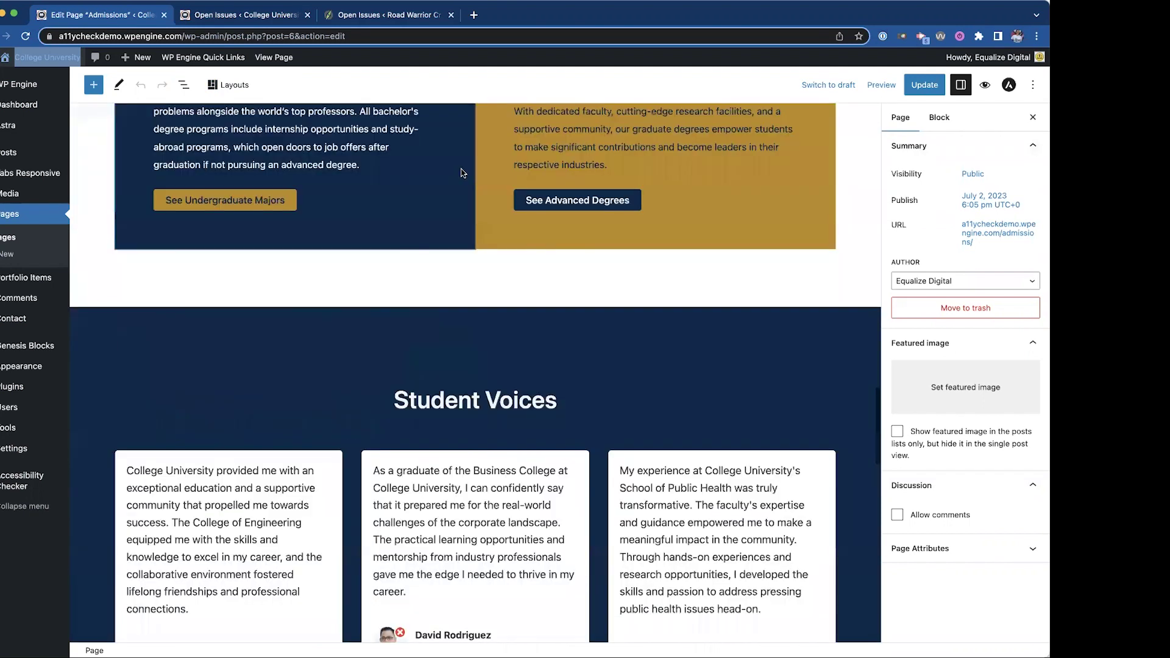
scroll(461, 173, down, 9)
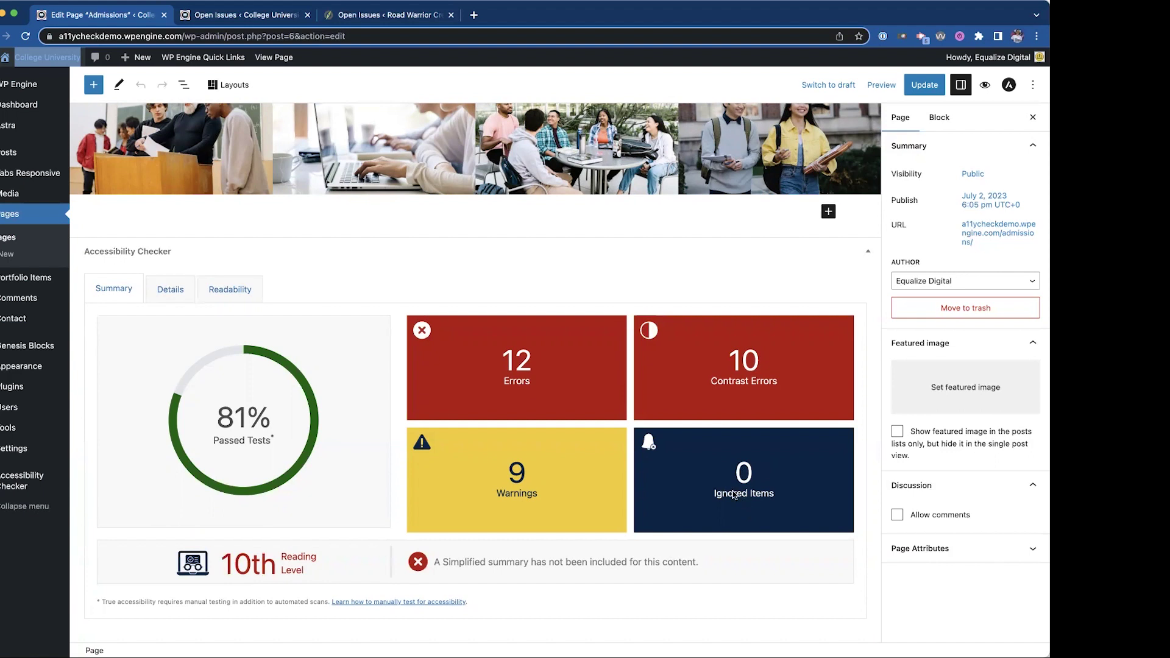
Step: Show the Details tab listing the Admissions page's accessibility issues and their counts
click(163, 290)
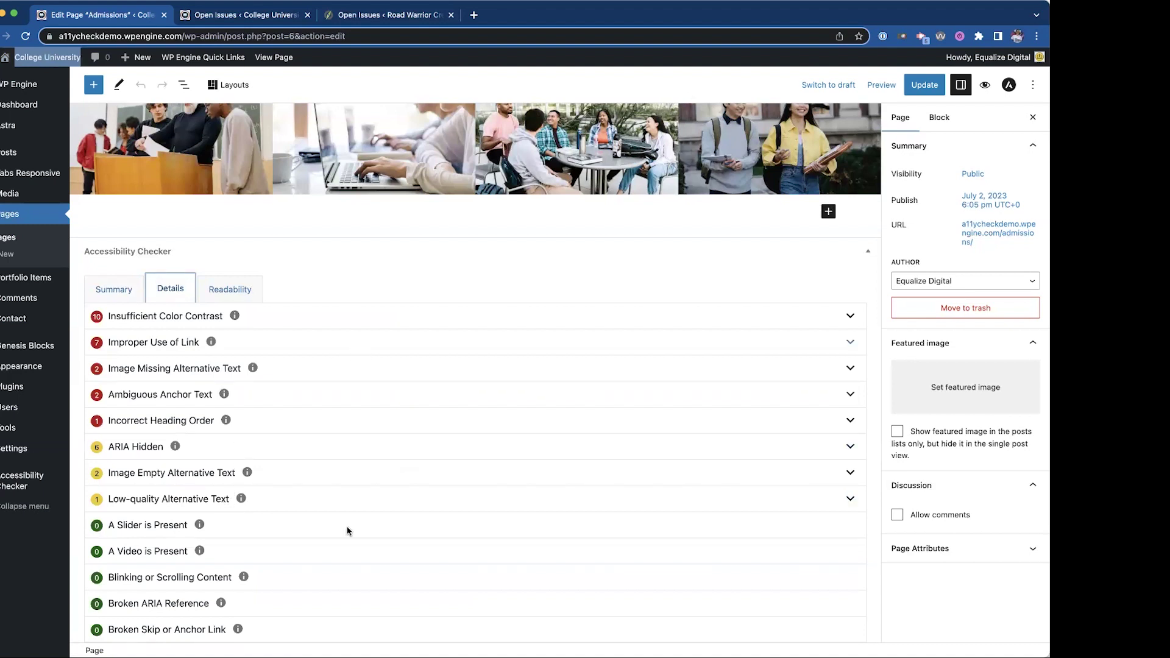
Step: Expand Low-quality Alternative Text, inspect the 'Image of student' alt in the code, and return to the gallery
click(322, 501)
scroll(353, 501, down, 5)
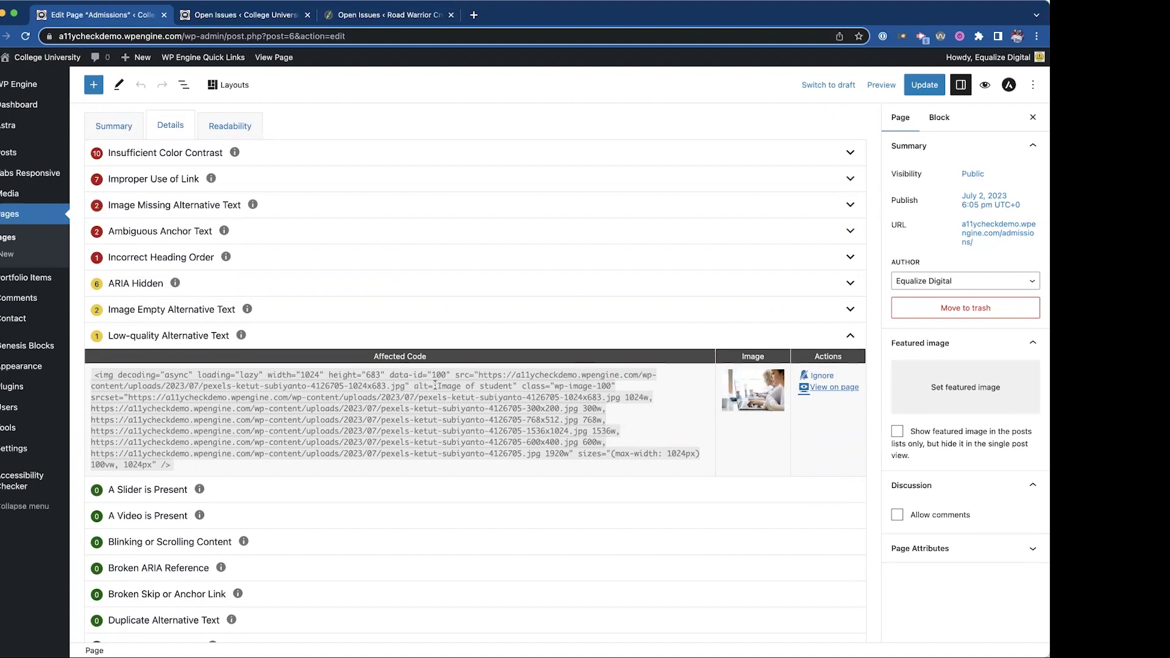
drag(435, 385, 514, 383)
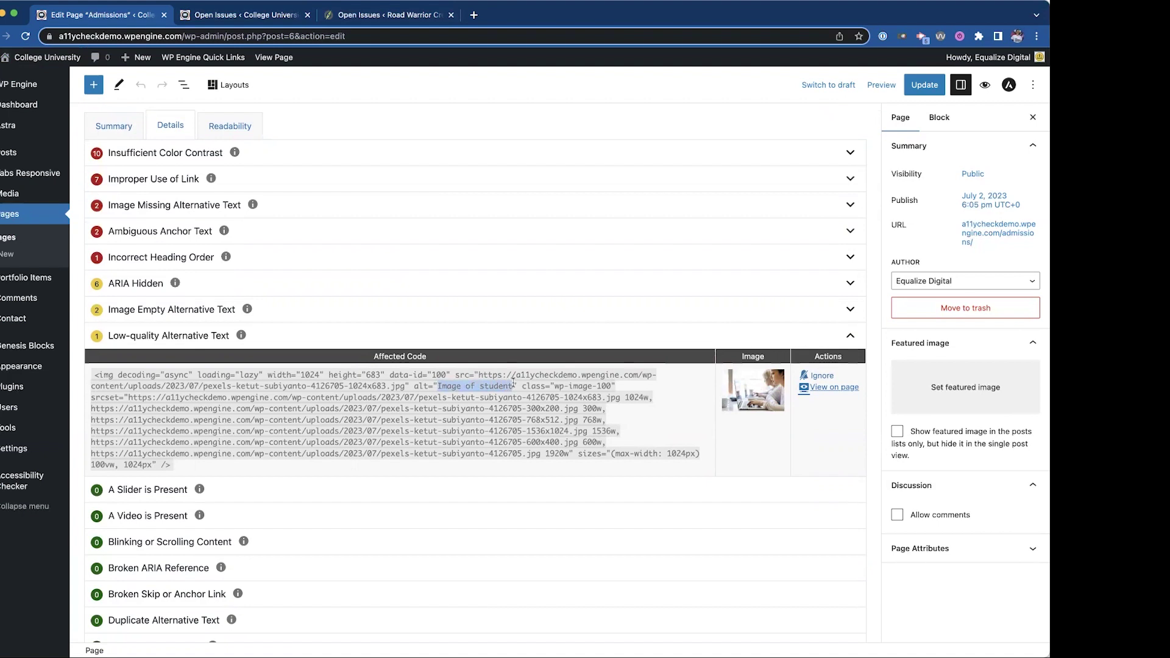
click(406, 405)
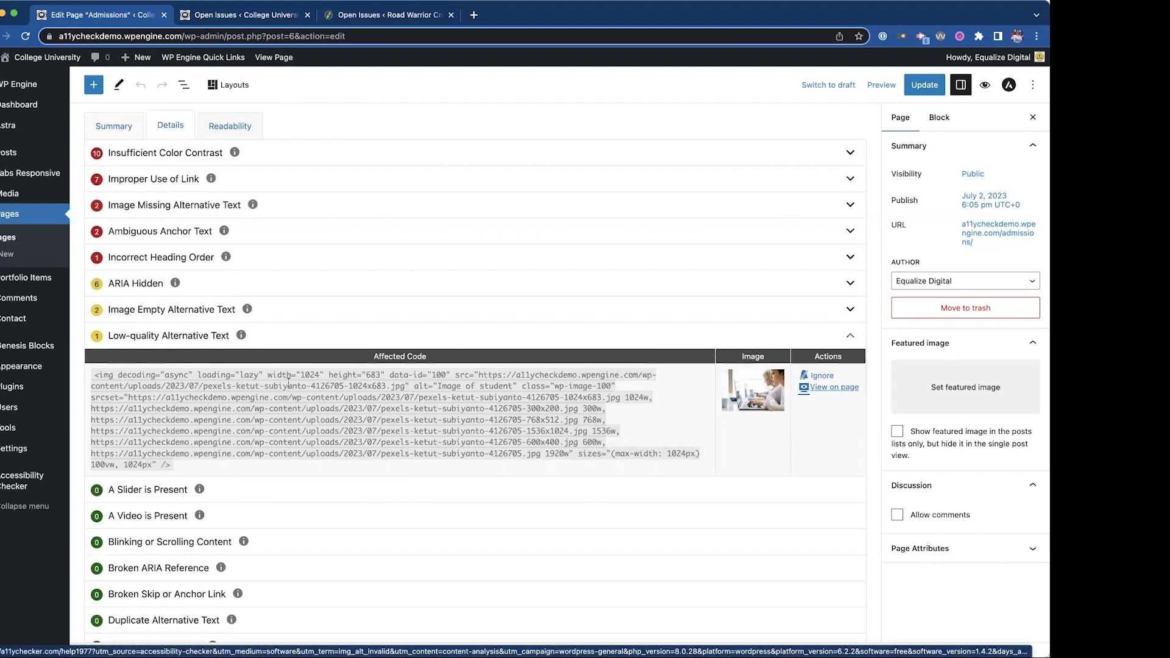
scroll(678, 451, up, 2)
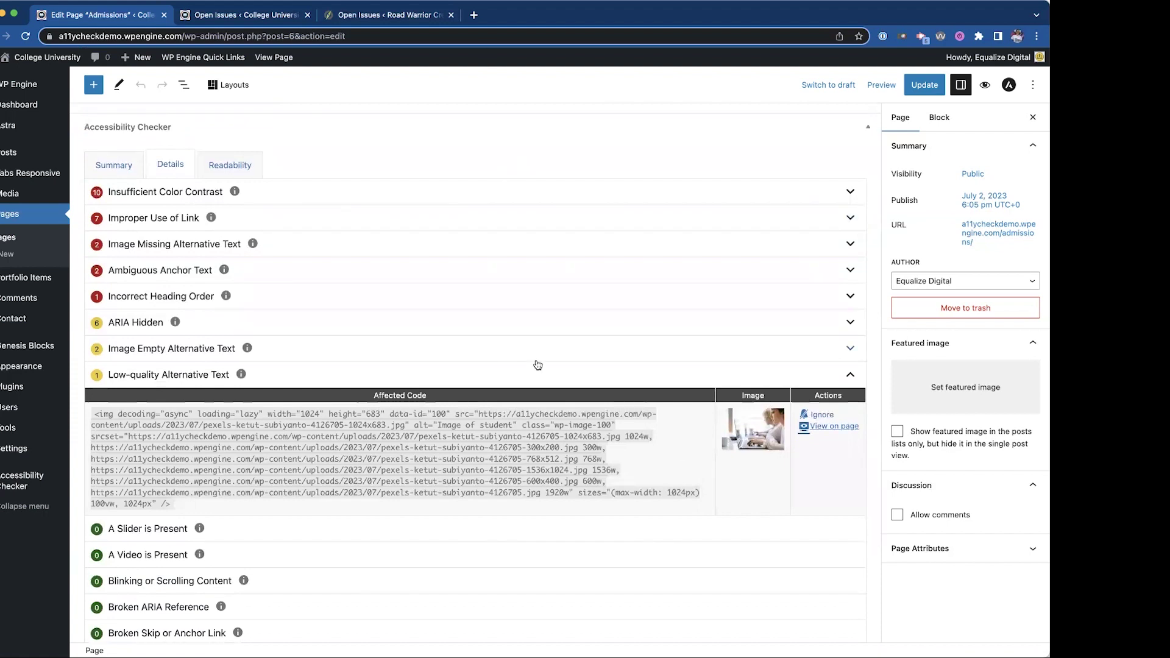
scroll(539, 377, up, 8)
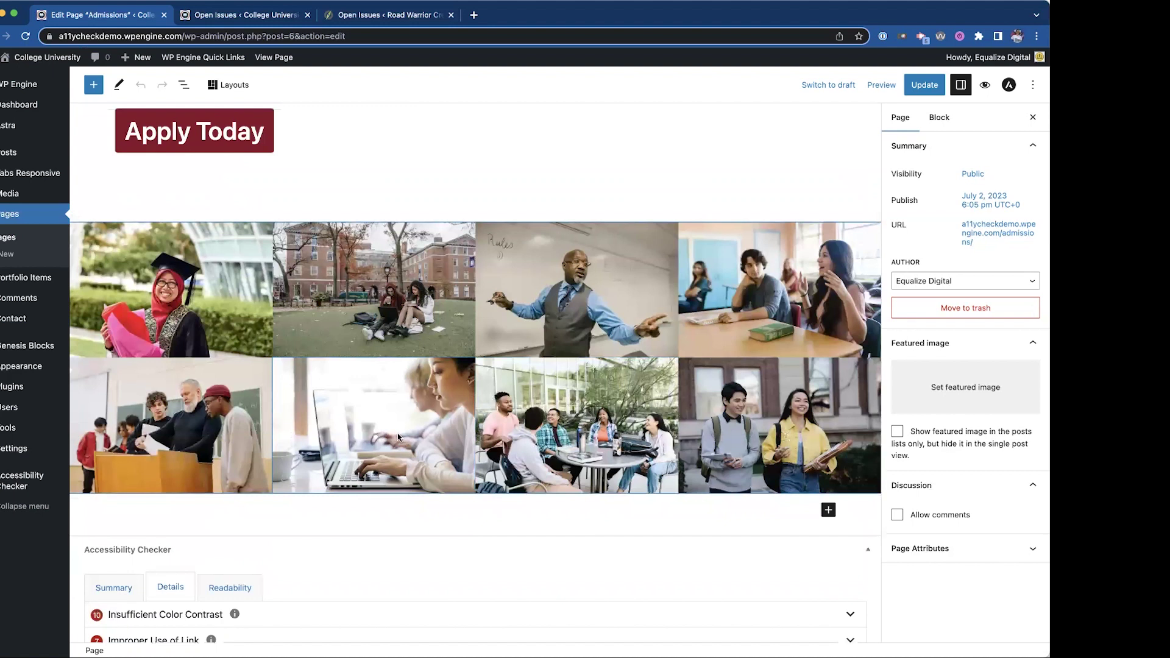
Step: Replace the laptop photo's alt text with 'Young female Asian student working on laptop in class.'
click(395, 430)
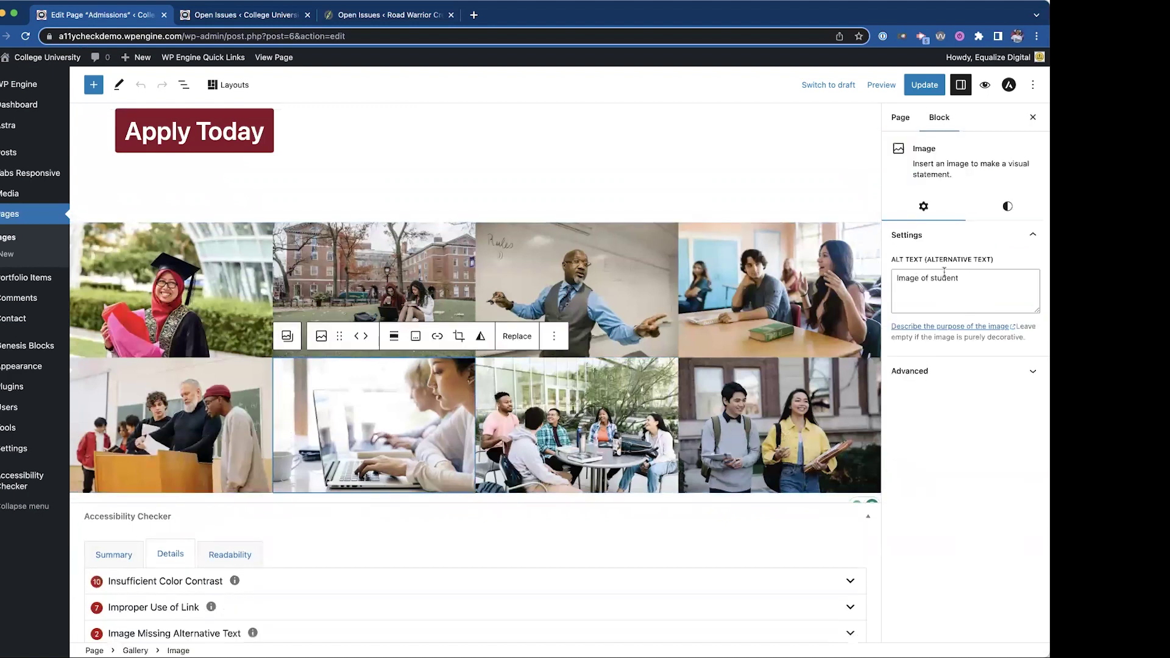
triple_click(968, 281)
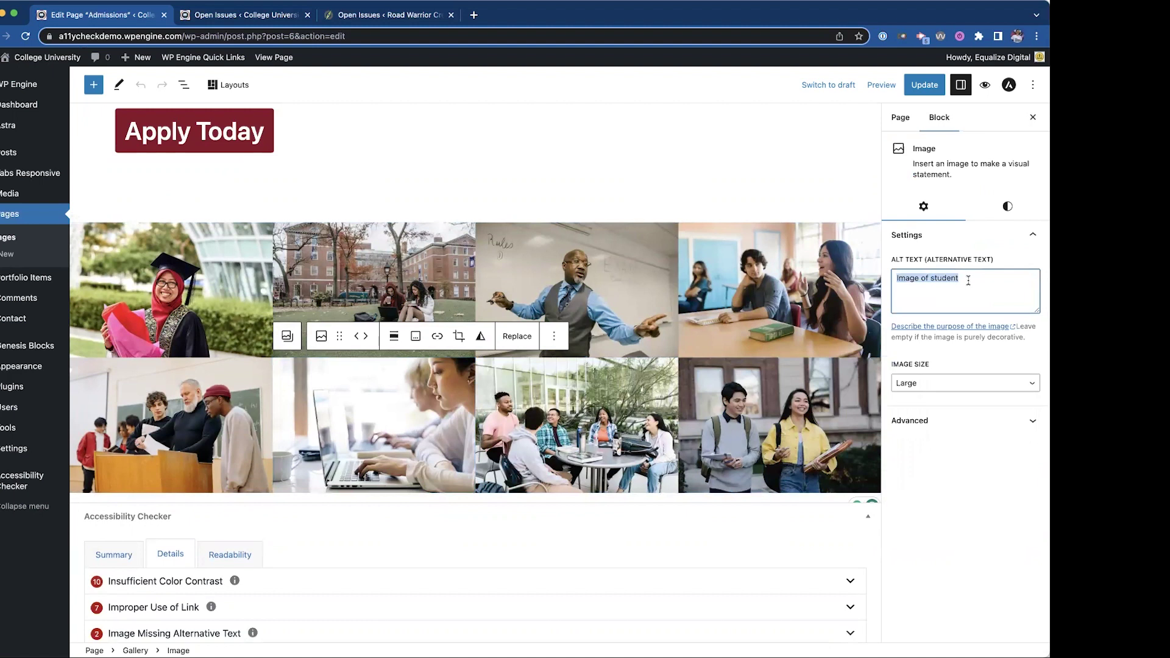
text(Youn)
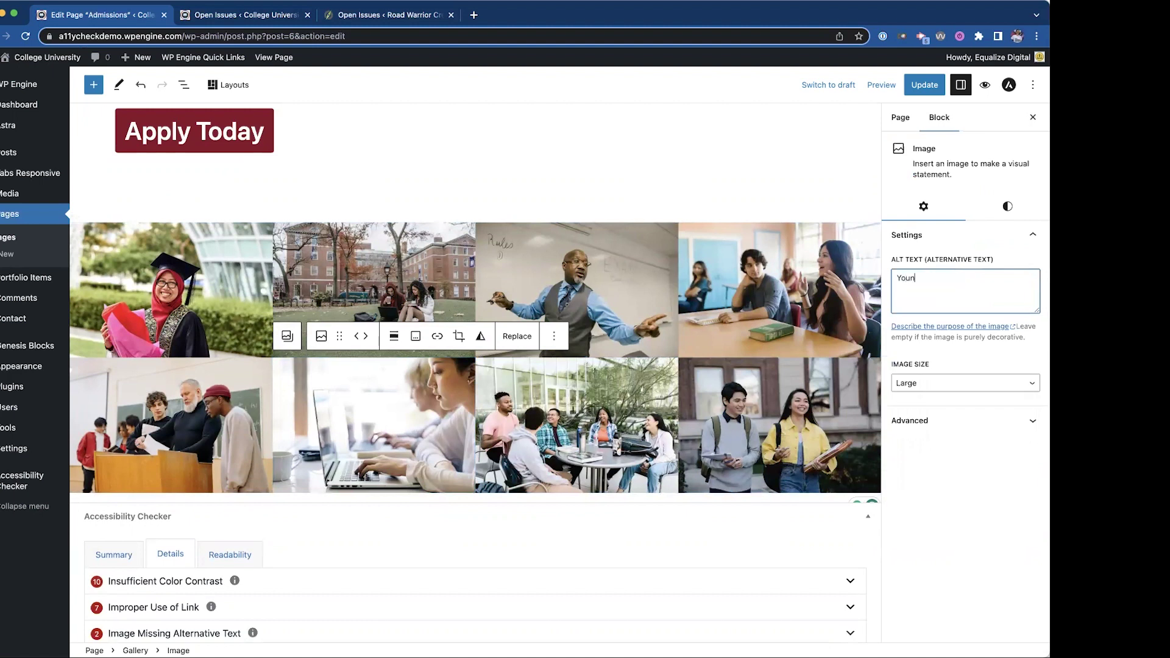
text(g female asian student working on laptop in cla)
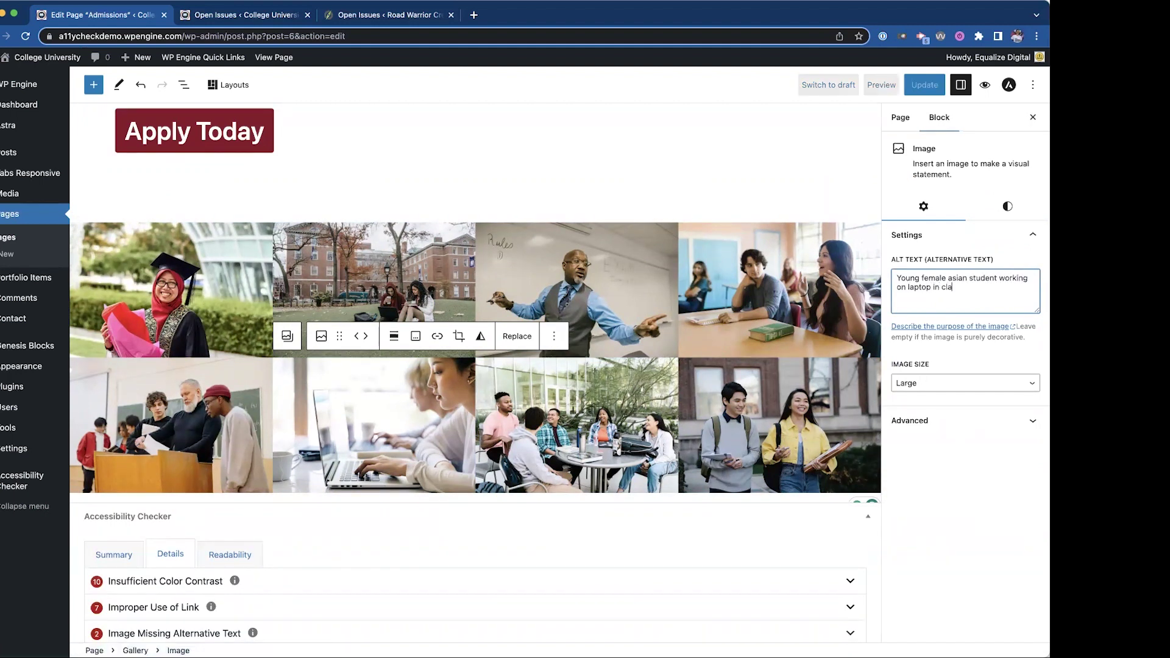
text(se)
key(BackSpace)
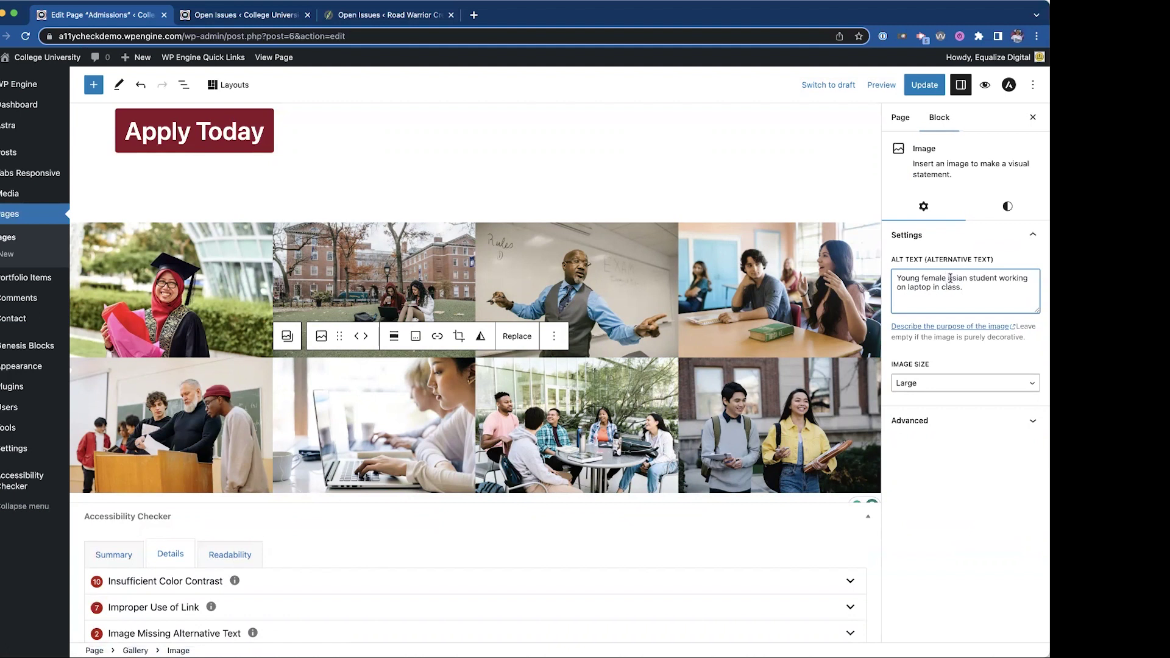
click(950, 279)
key(BackSpace)
text(A)
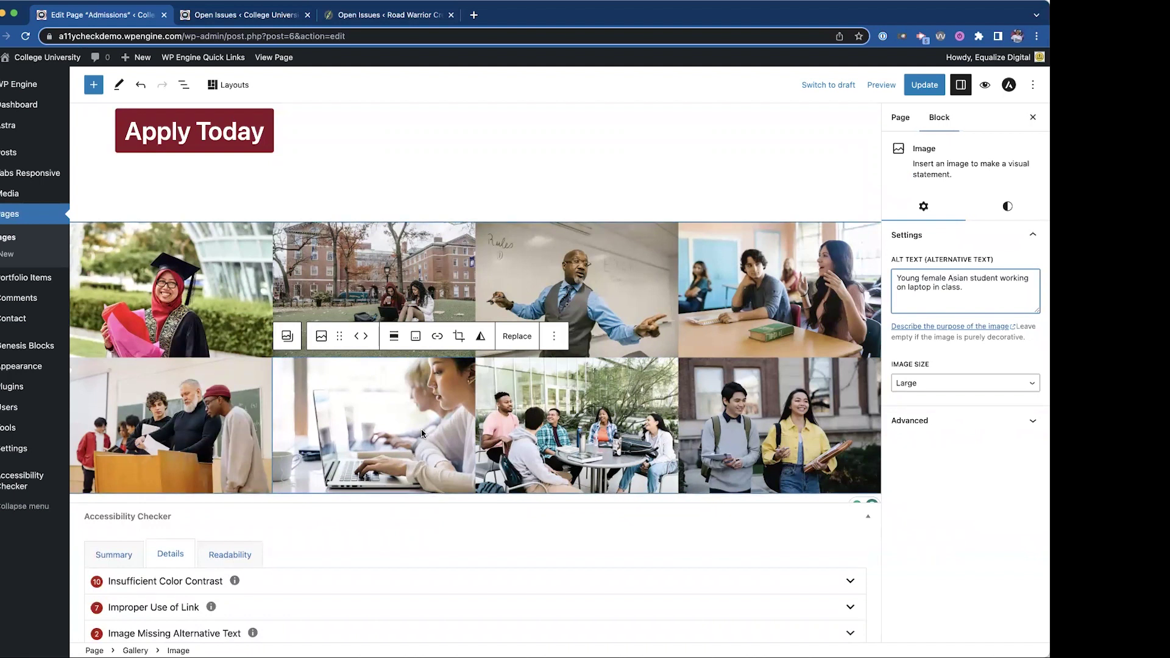
Step: Collapse Low-quality Alternative Text, expand Image Empty Alternative Text, and locate the aerial town photo
scroll(422, 434, down, 1)
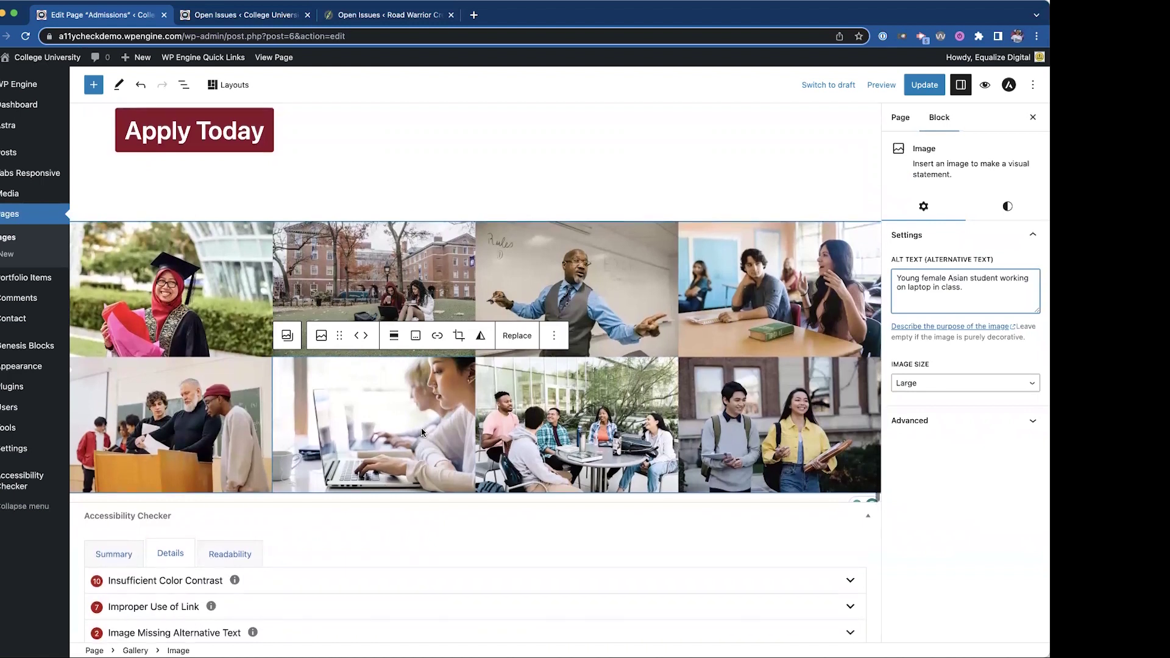
scroll(557, 439, down, 5)
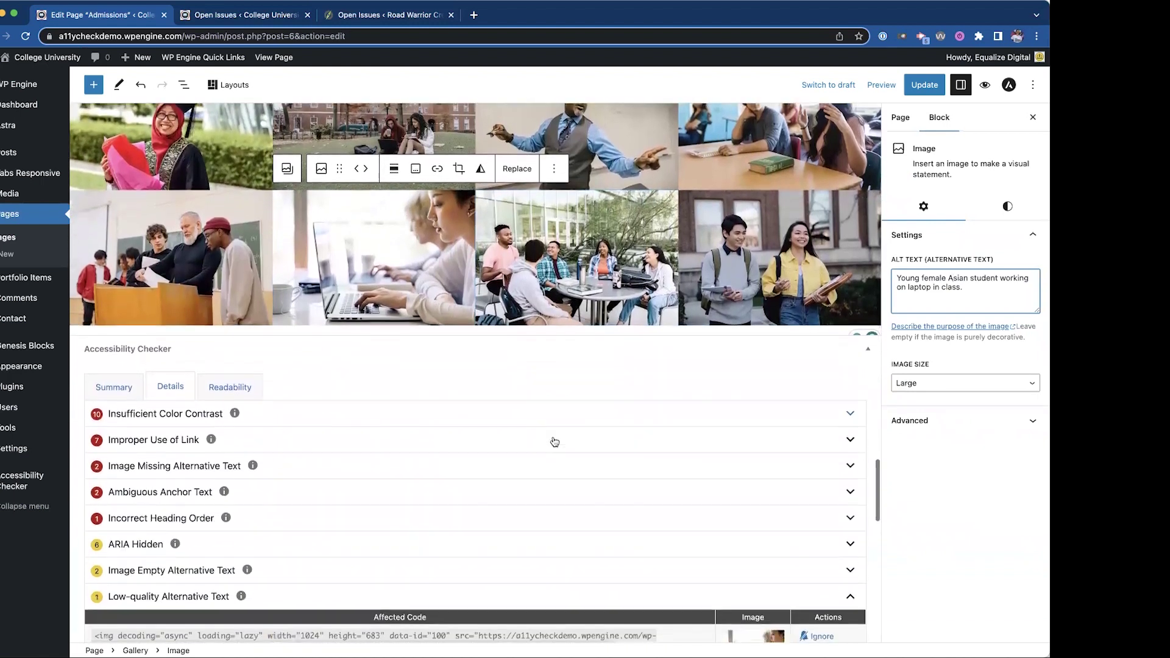
click(850, 569)
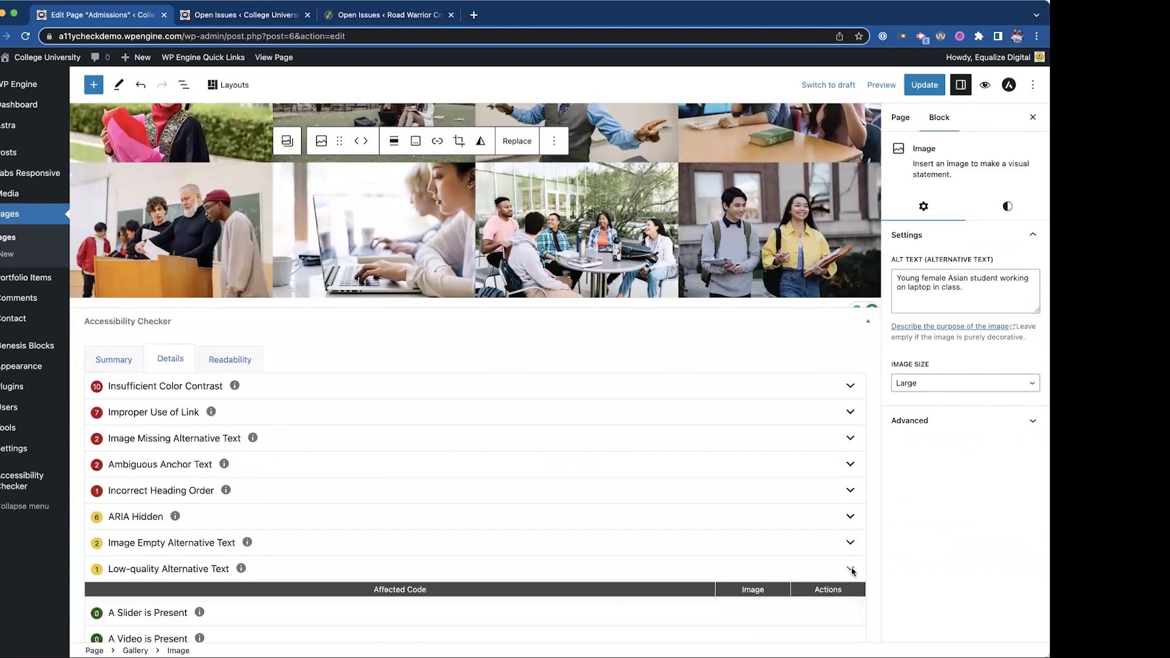
click(425, 542)
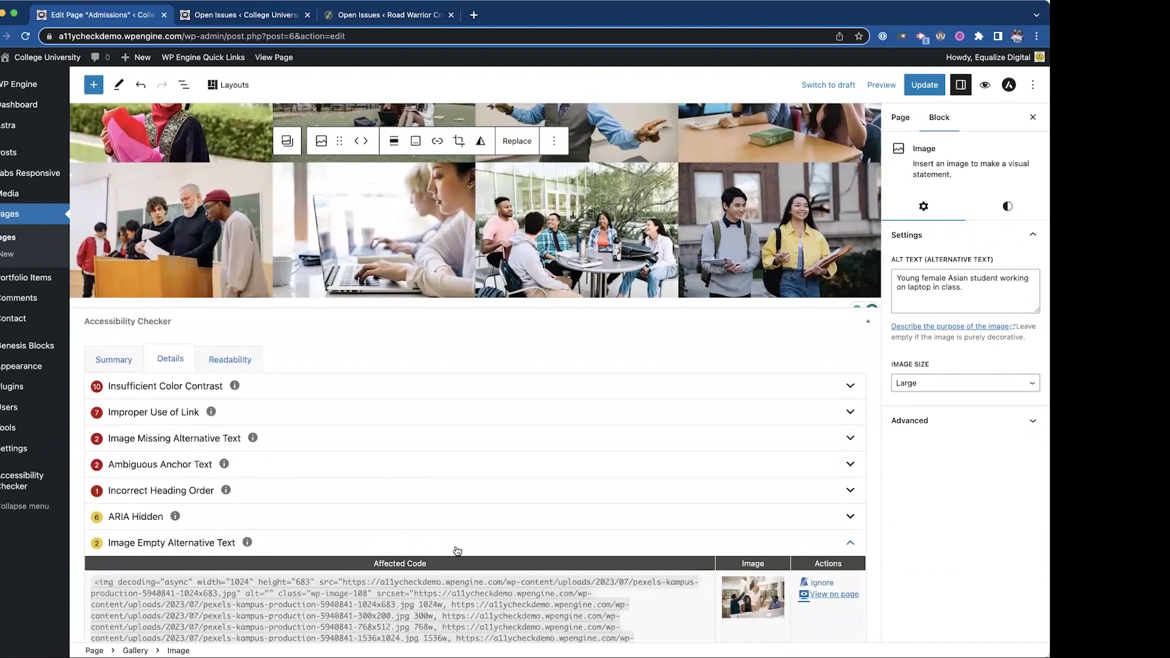
scroll(461, 546, down, 3)
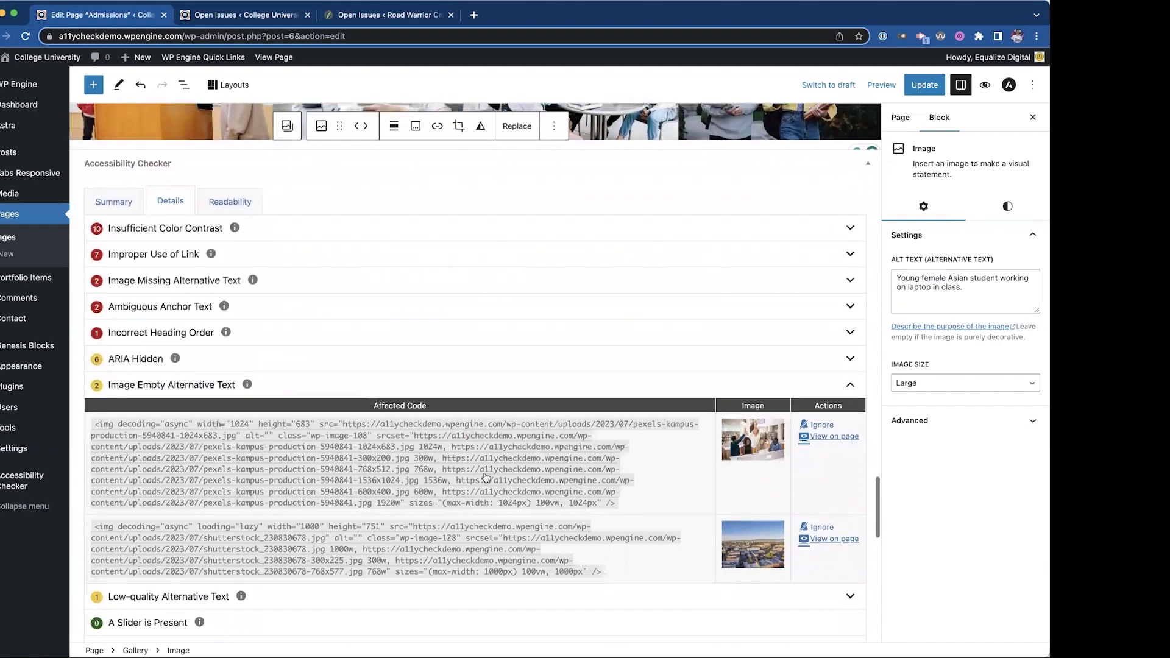
scroll(484, 476, up, 7)
scroll(484, 477, up, 15)
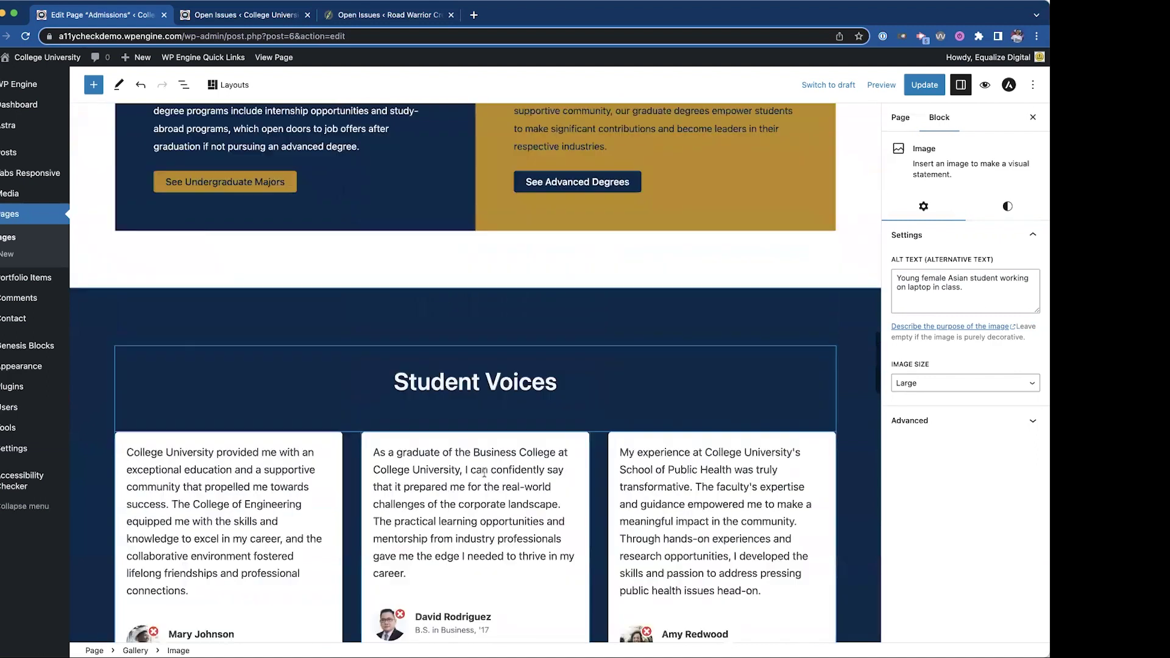
scroll(498, 475, up, 7)
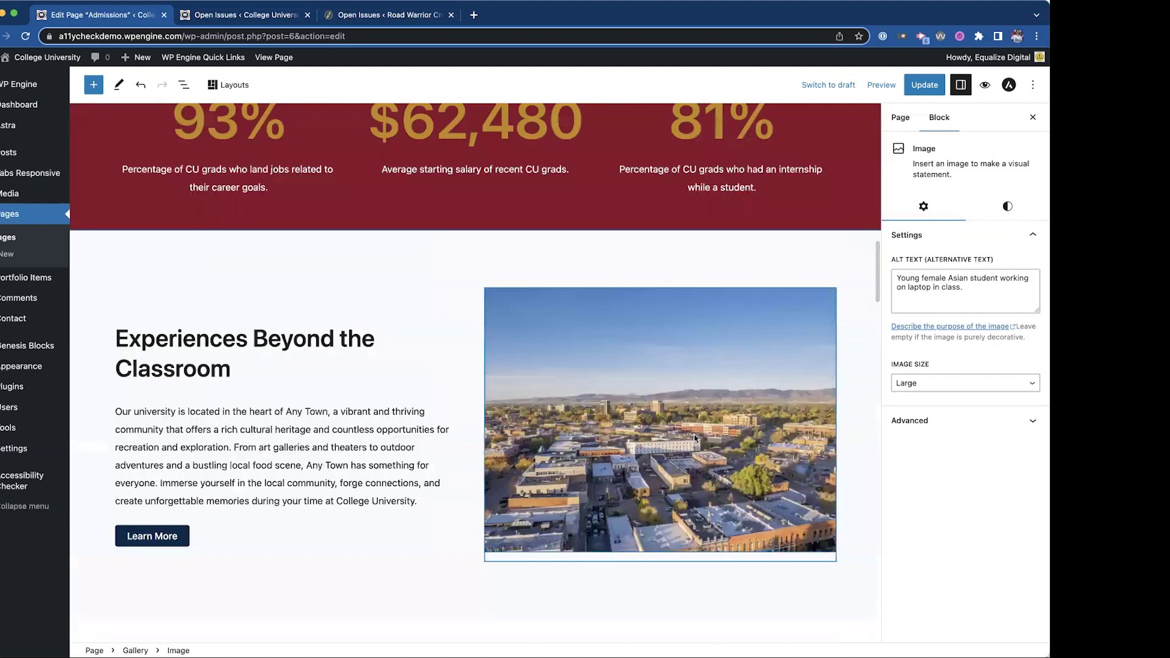
Step: Enter 'Fort Collins, CO from the sky.' as the aerial town photo's alt text
click(693, 435)
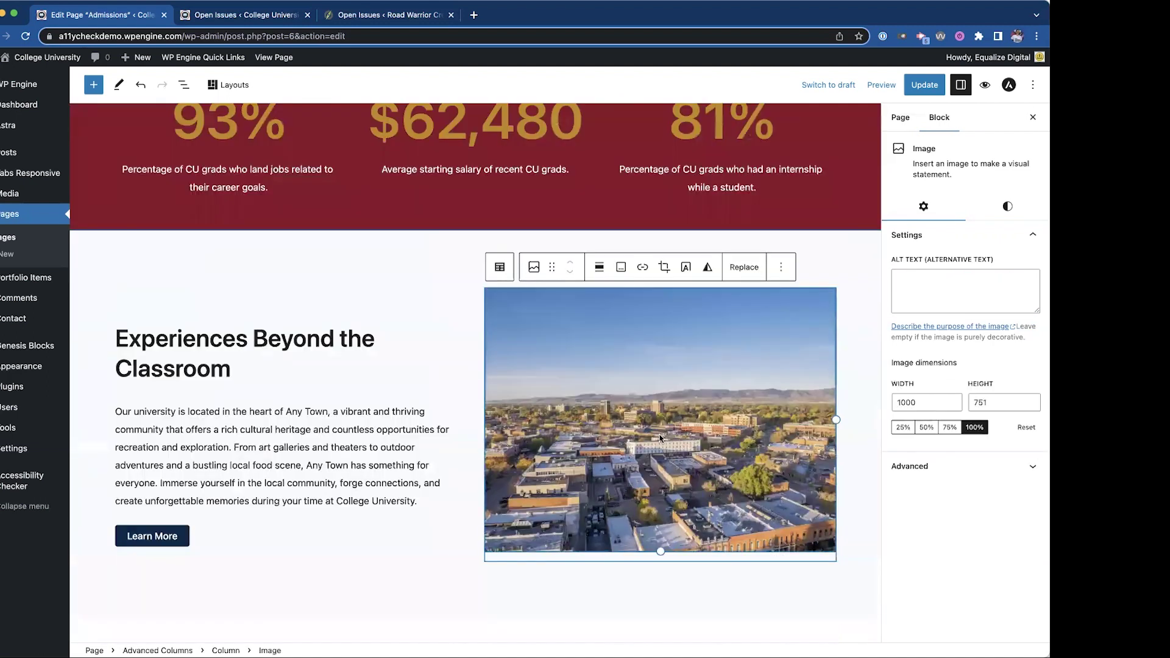
click(950, 287)
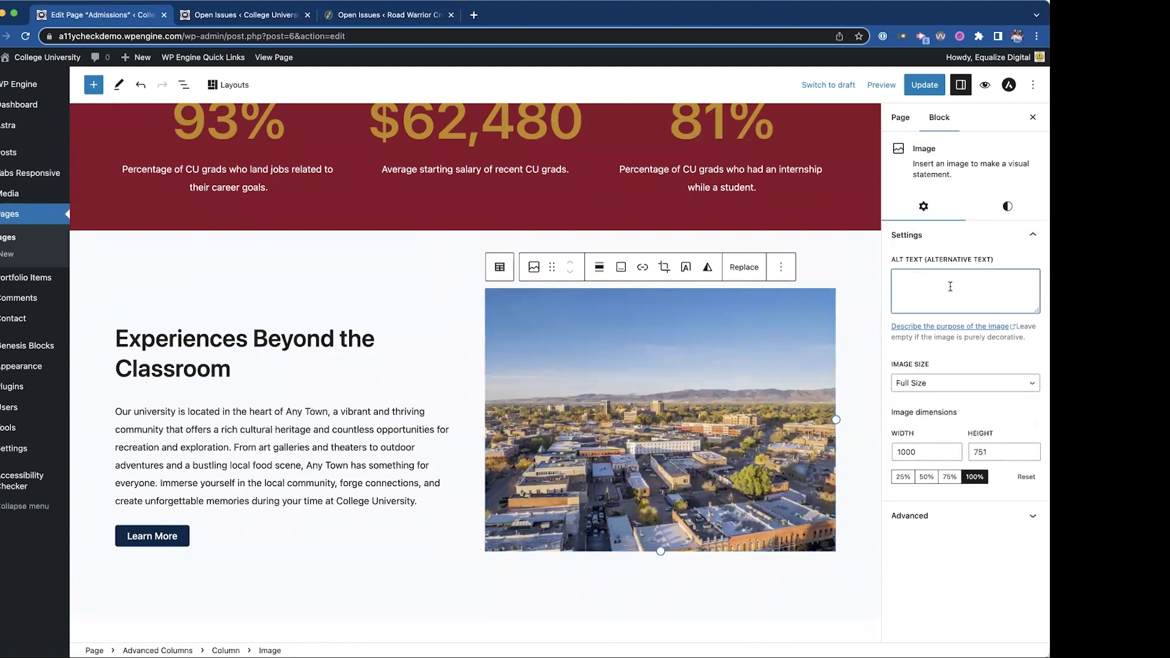
text(Fort Collins,. CO from the sky.)
scroll(610, 450, down, 6)
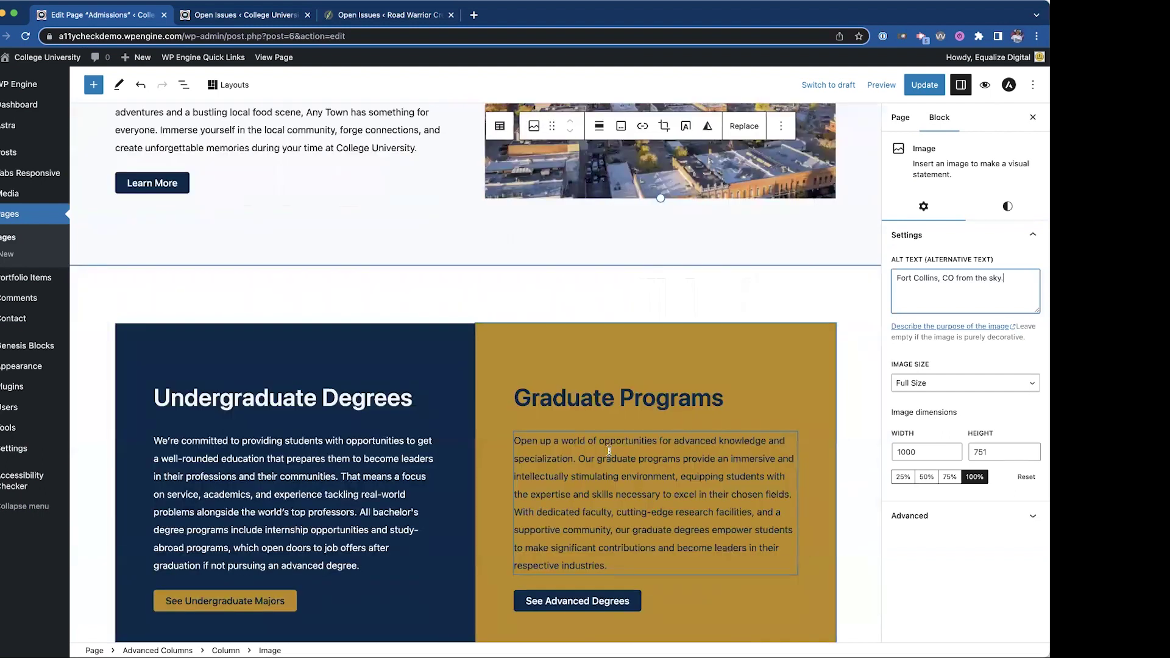
scroll(609, 451, down, 8)
scroll(610, 454, down, 15)
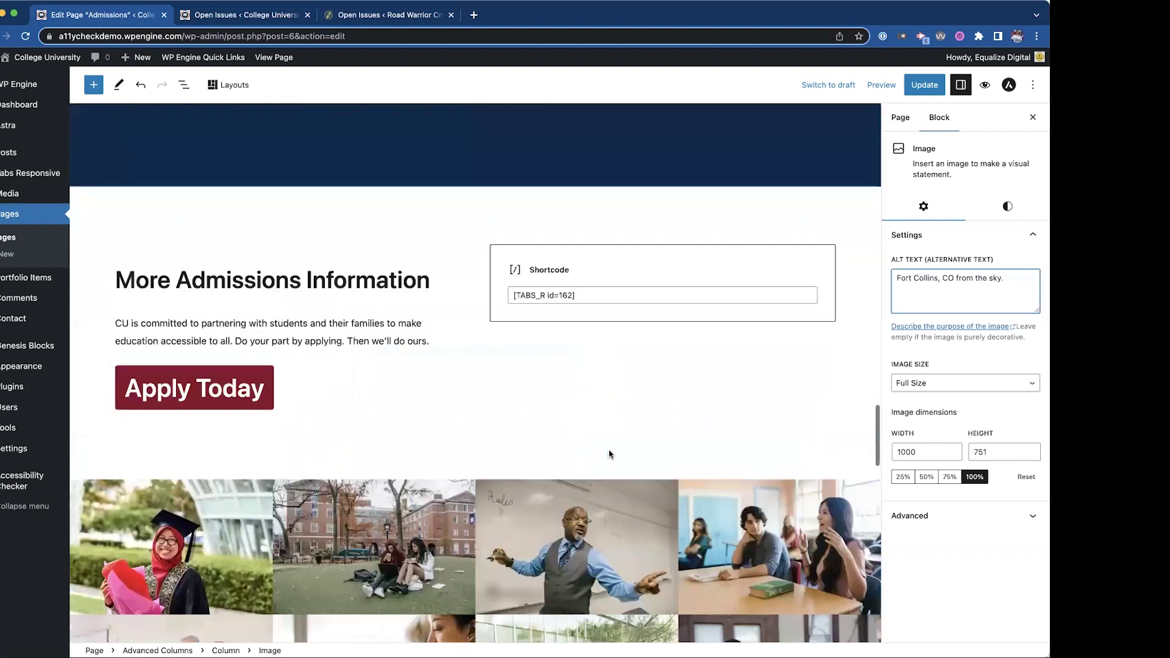
Step: Update the page, confirm one empty-alt image remains, and expand the ARIA Hidden social icon warnings
scroll(489, 330, down, 4)
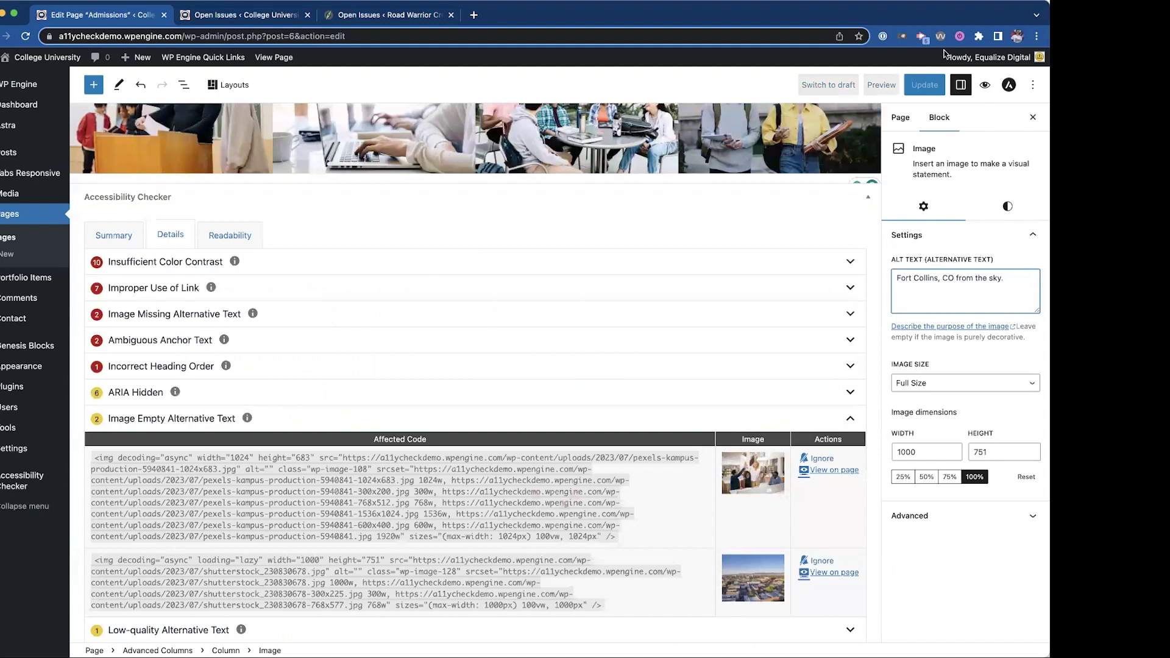
click(930, 86)
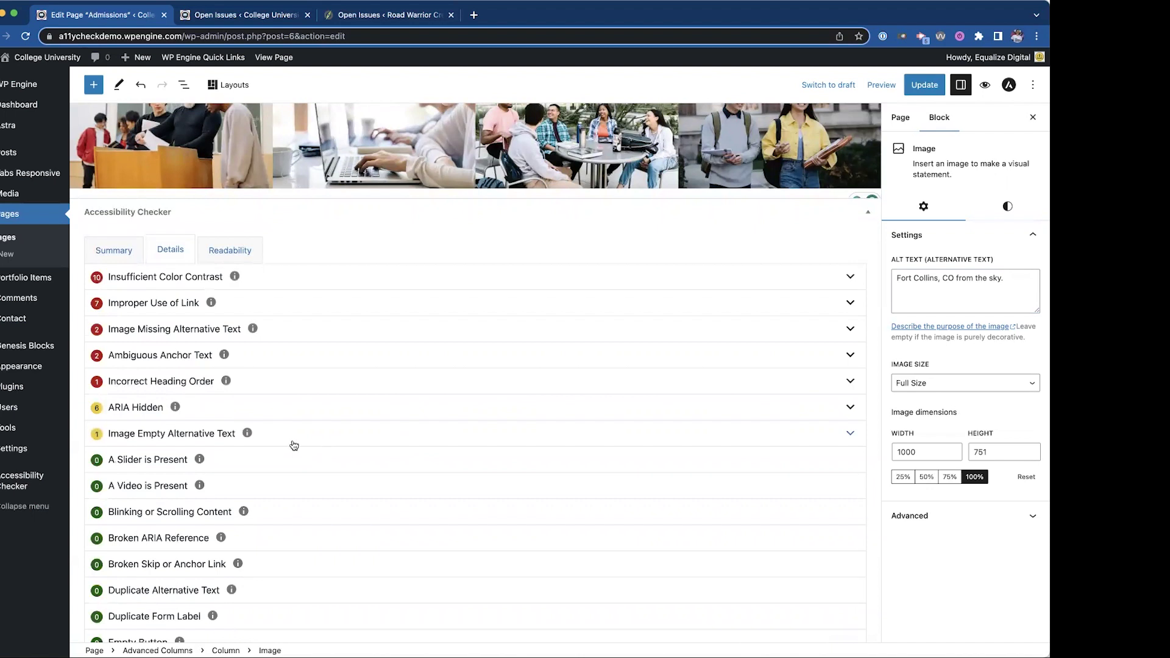
click(346, 434)
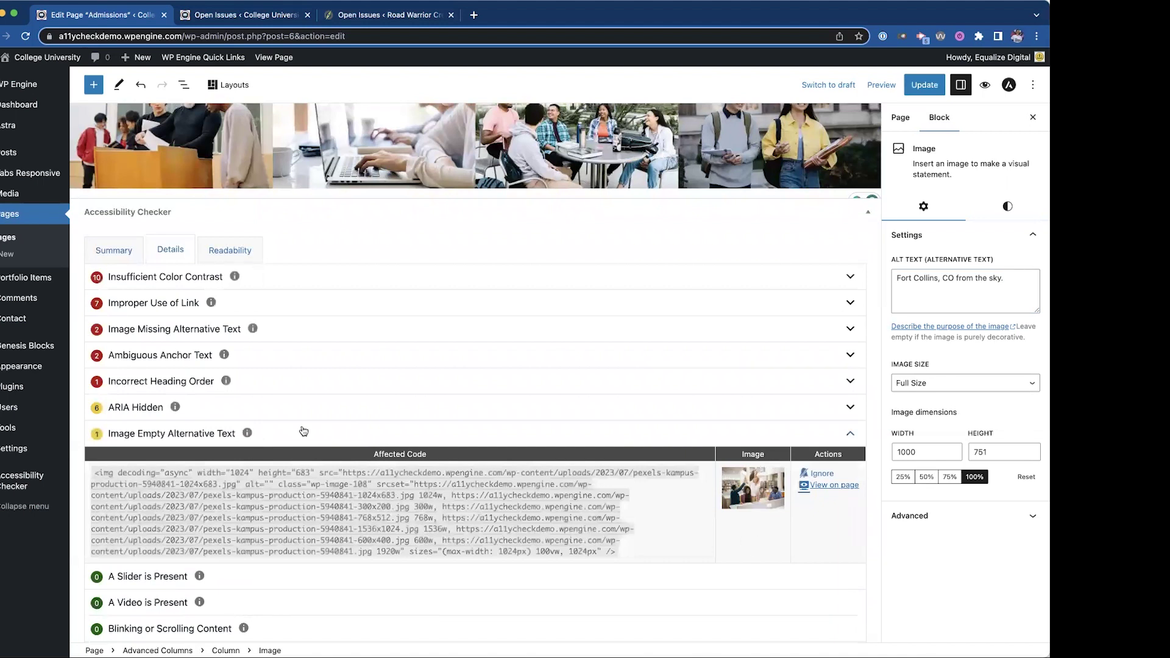
click(302, 435)
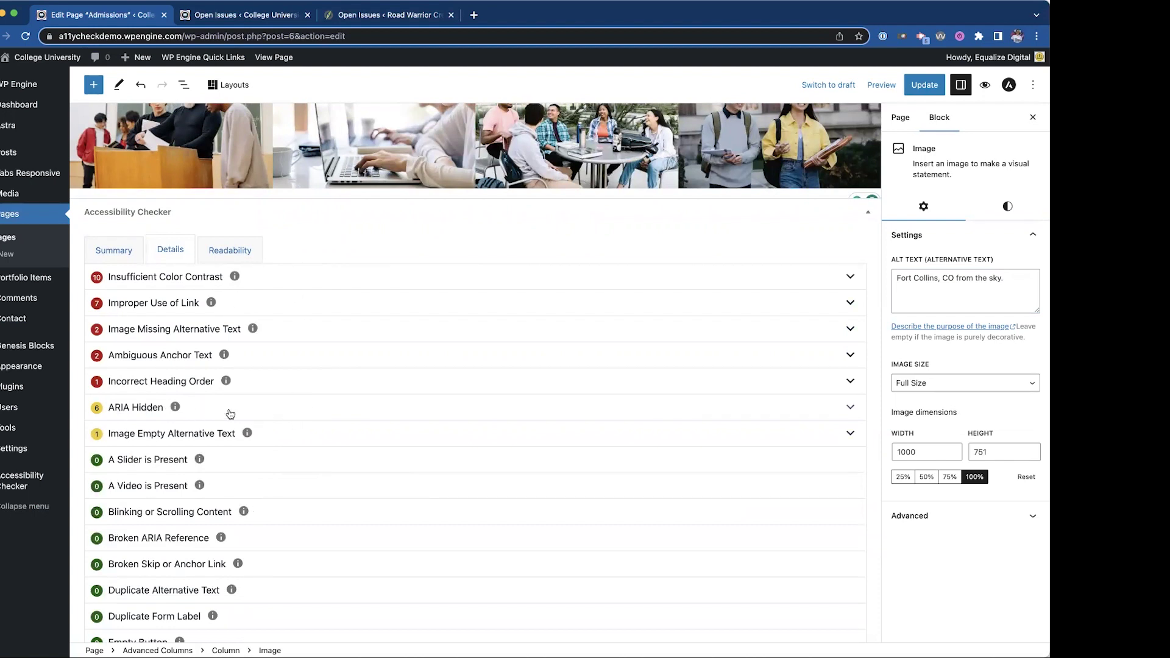
click(517, 418)
scroll(454, 436, down, 5)
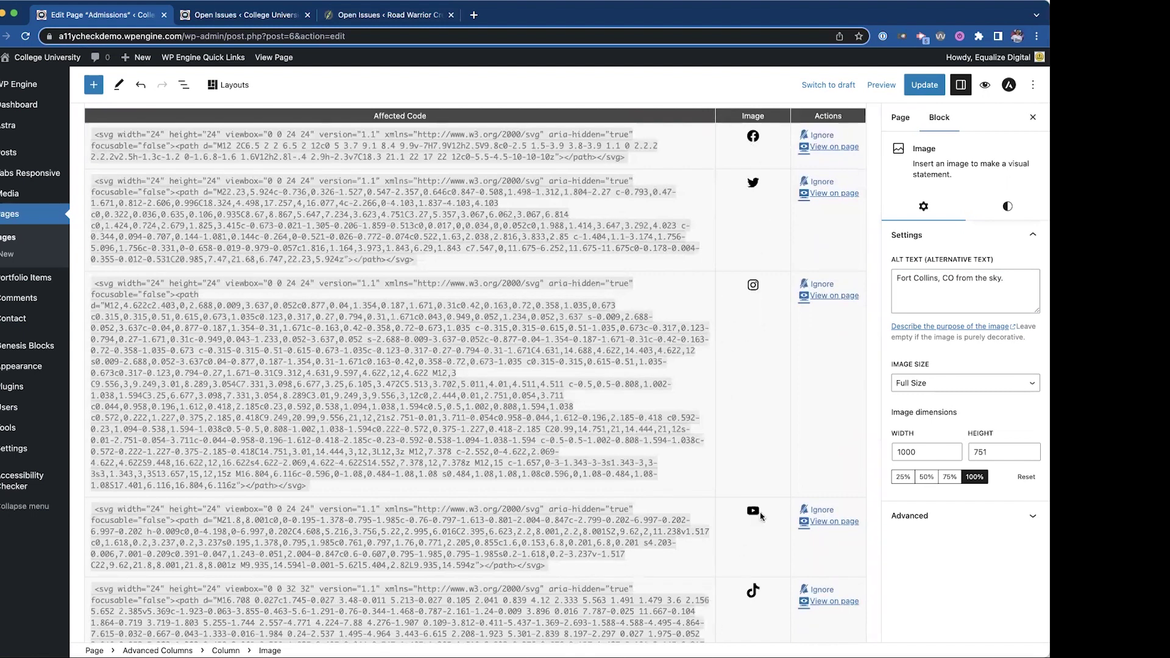
scroll(735, 563, down, 3)
scroll(742, 351, down, 5)
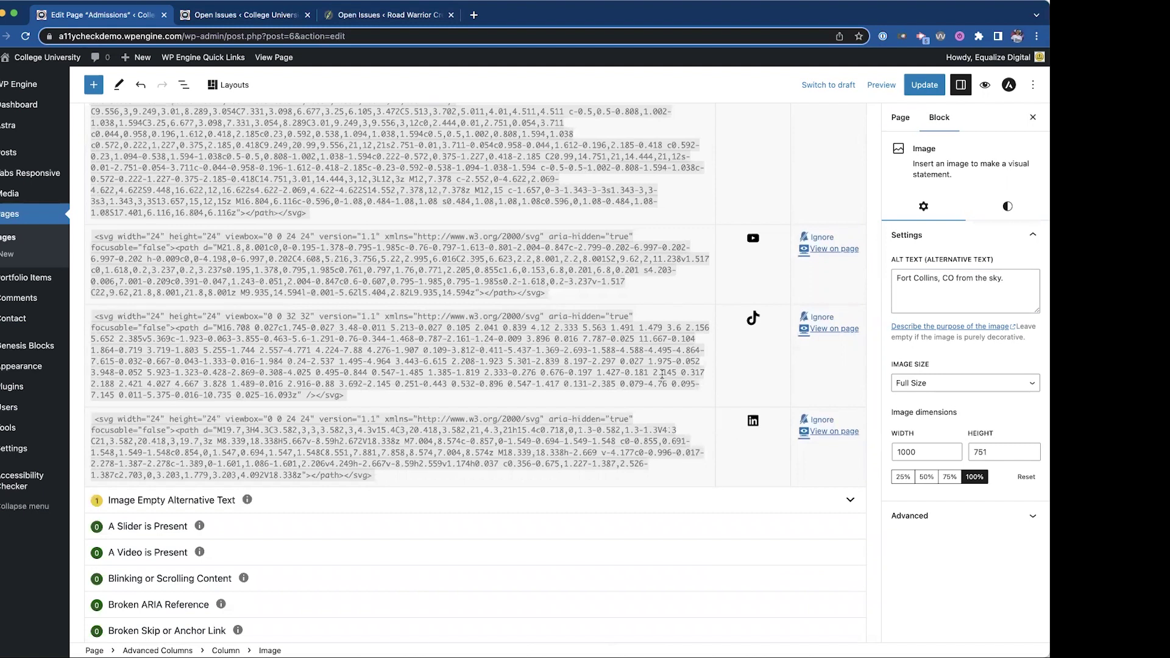
scroll(662, 374, up, 15)
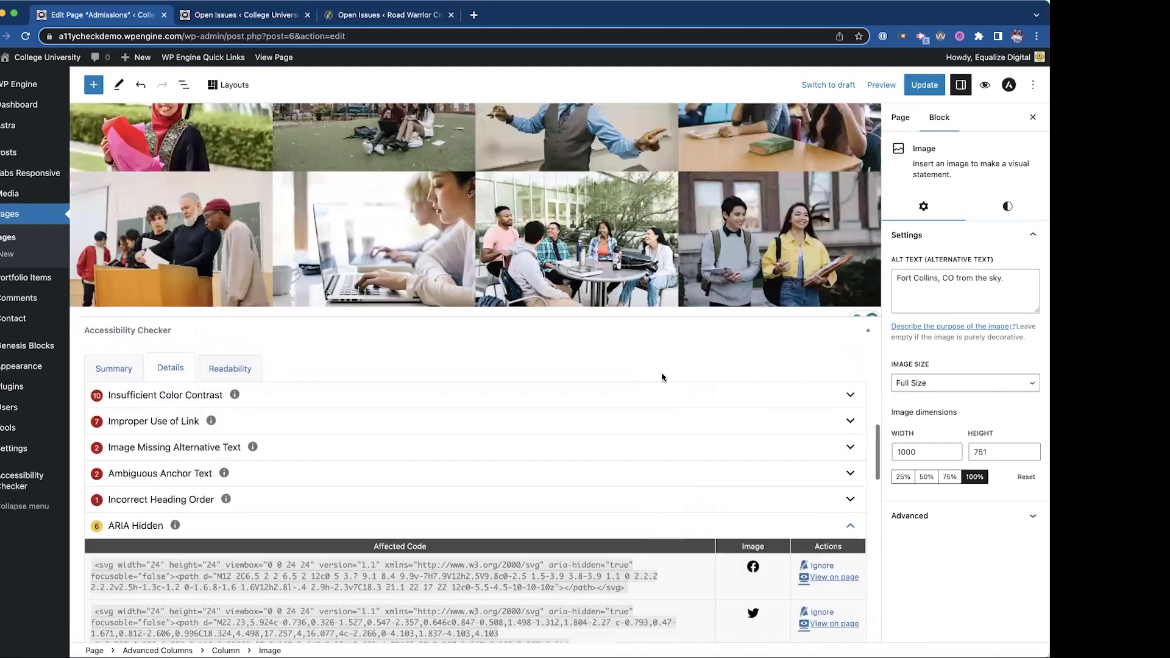
scroll(663, 377, up, 5)
scroll(662, 377, up, 20)
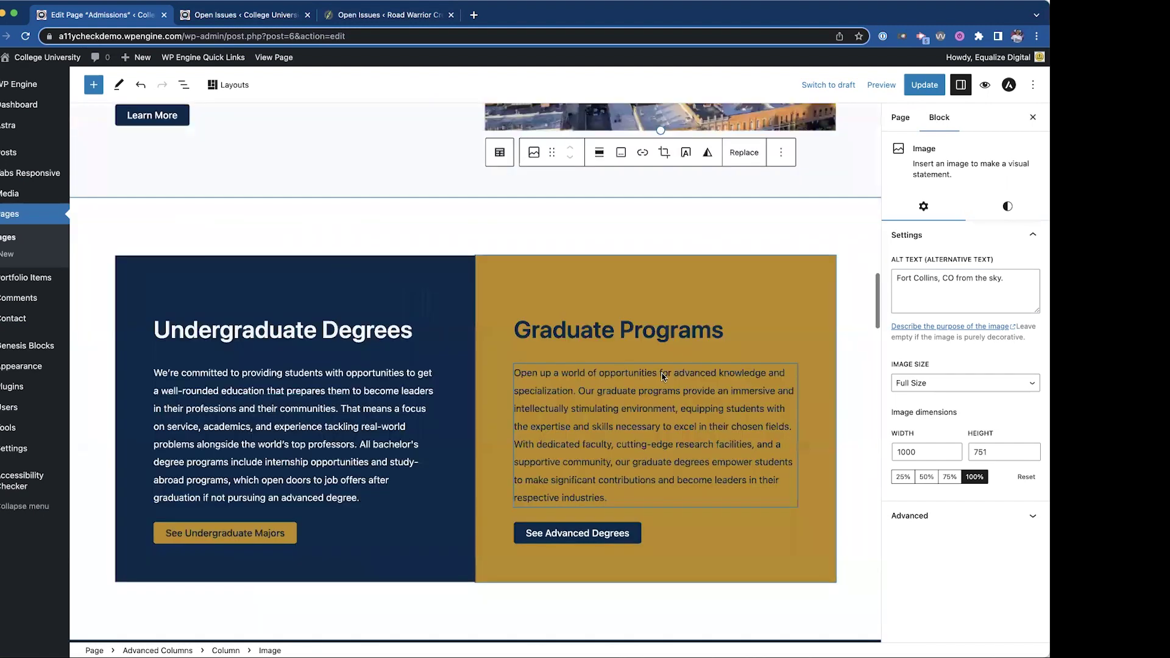
scroll(664, 378, down, 15)
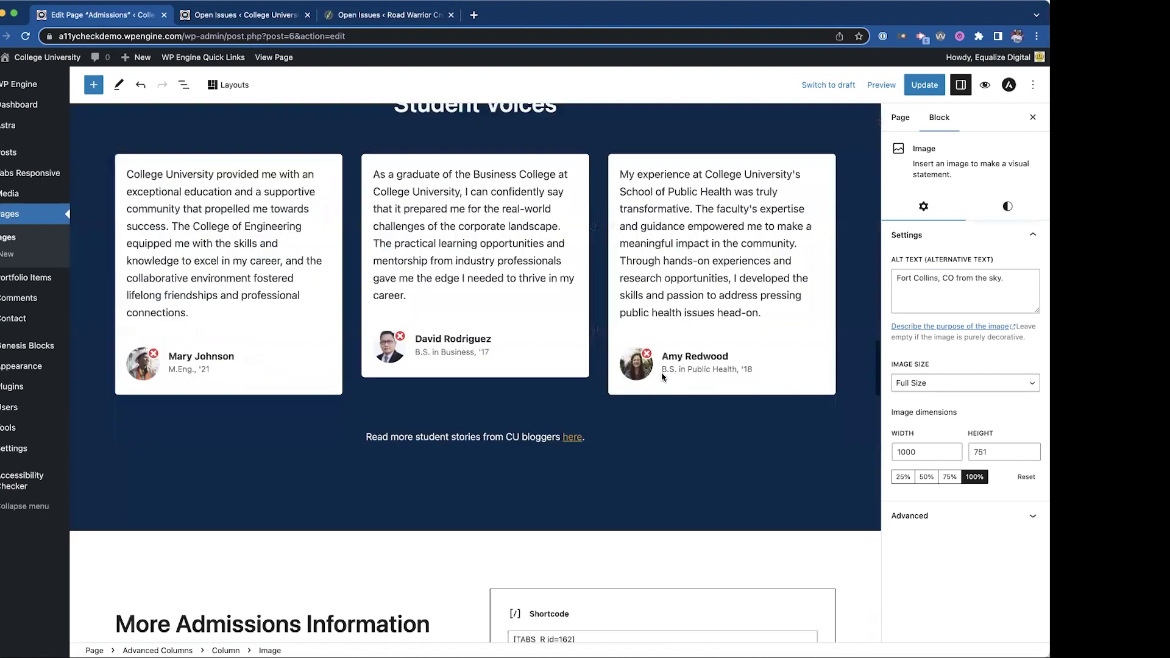
scroll(663, 377, down, 20)
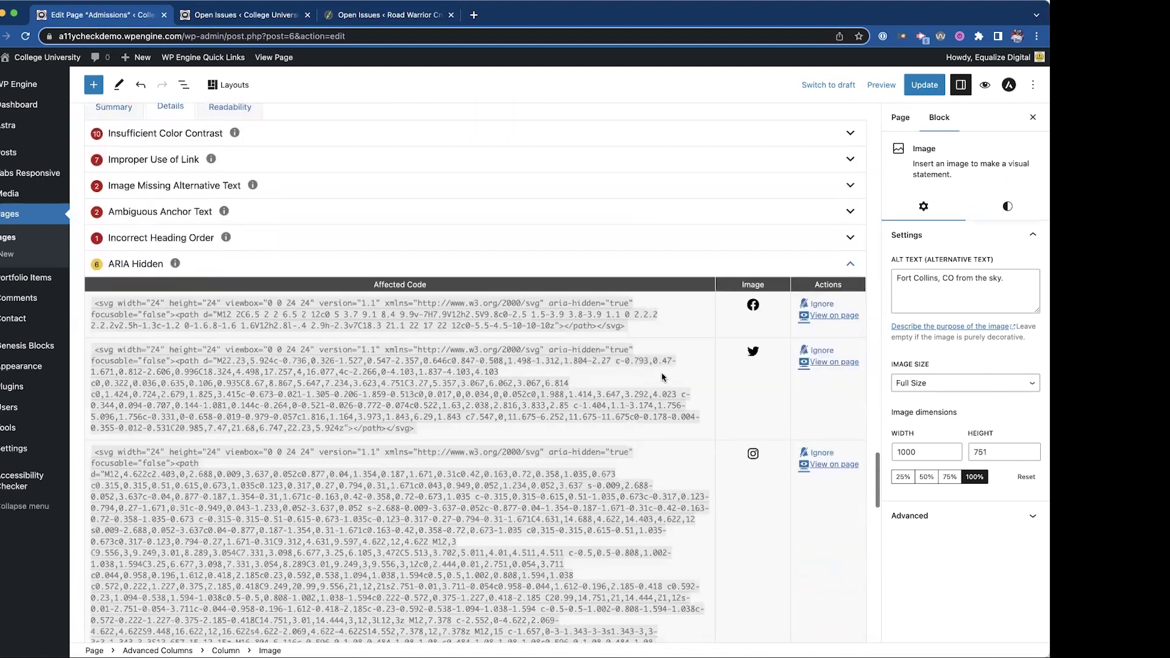
scroll(662, 373, down, 5)
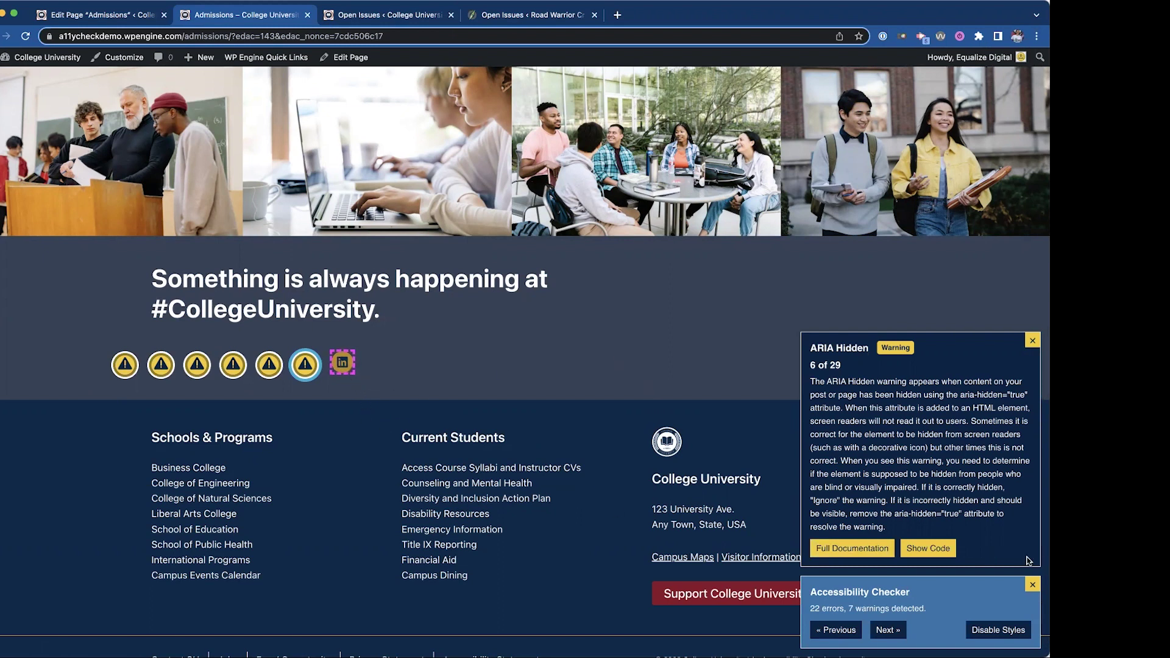
Step: Inspect the LinkedIn icon and select its aria-hidden svg beside the 'LinkedIn' screen-reader span
right_click(353, 366)
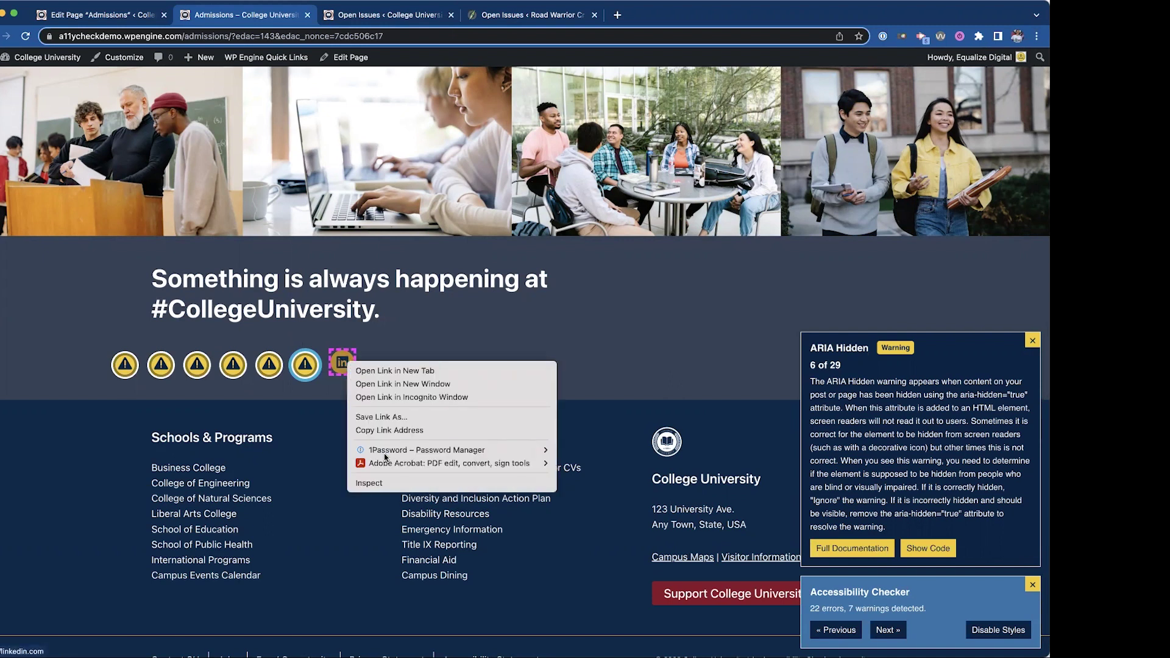
click(385, 485)
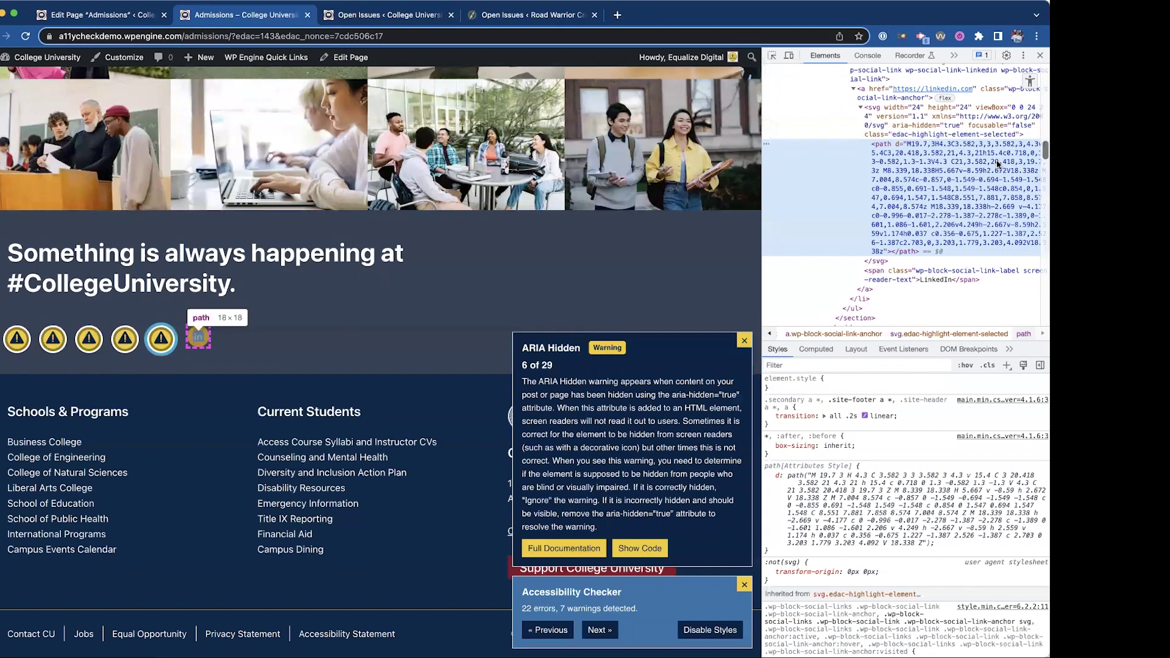
scroll(937, 166, up, 3)
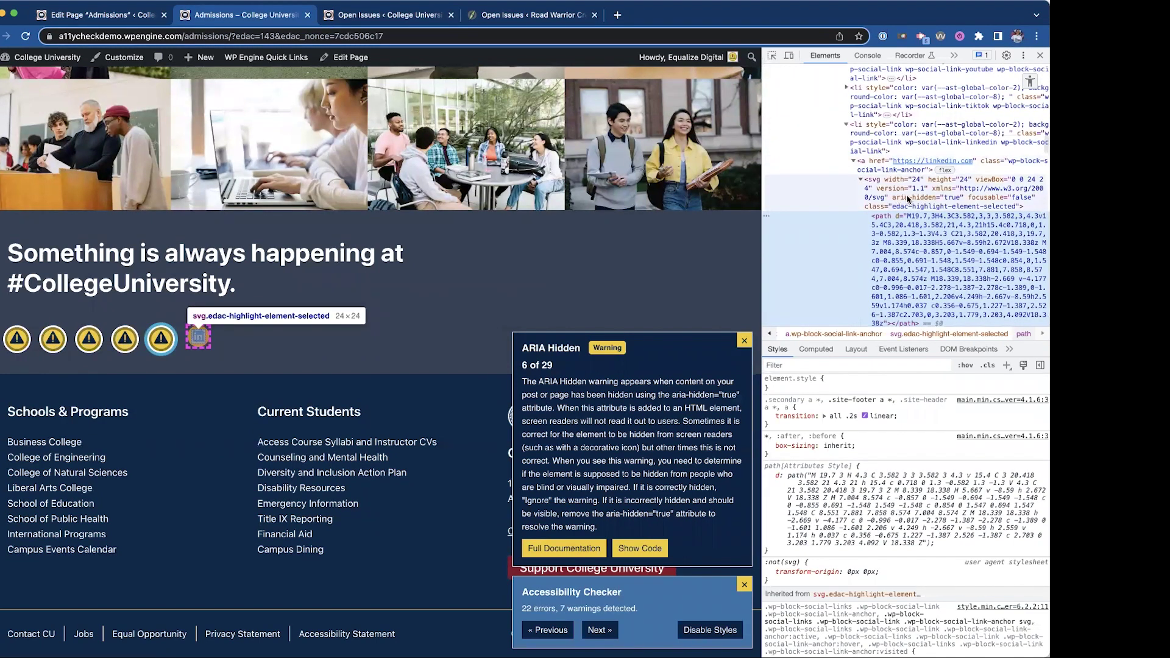
click(916, 189)
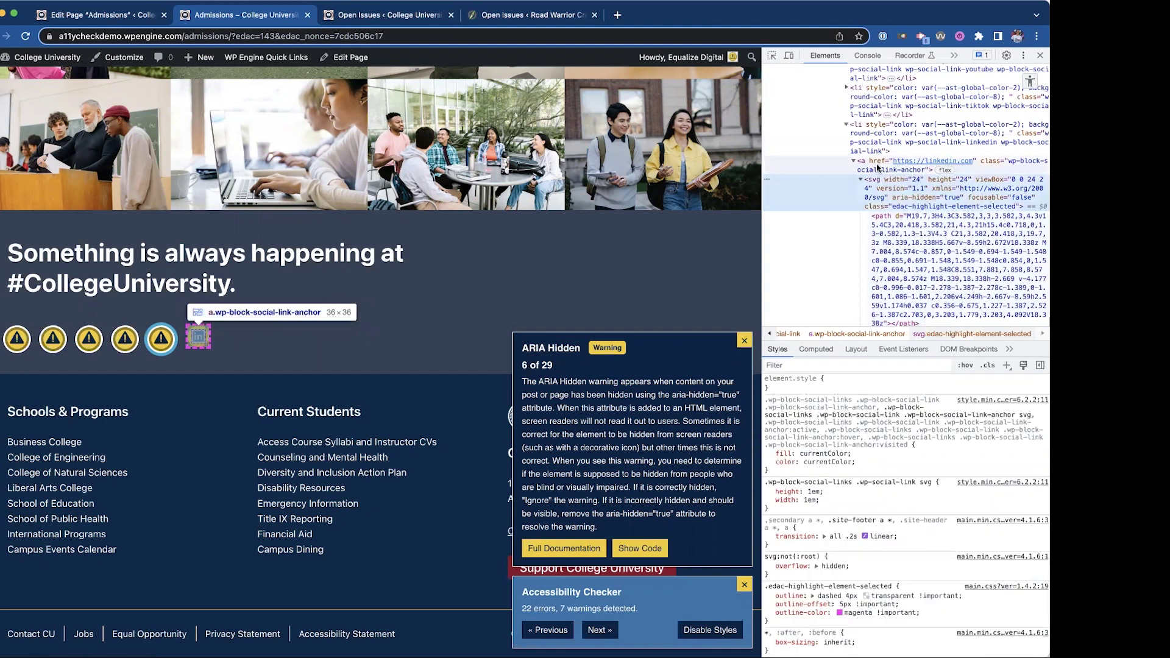
scroll(877, 167, down, 5)
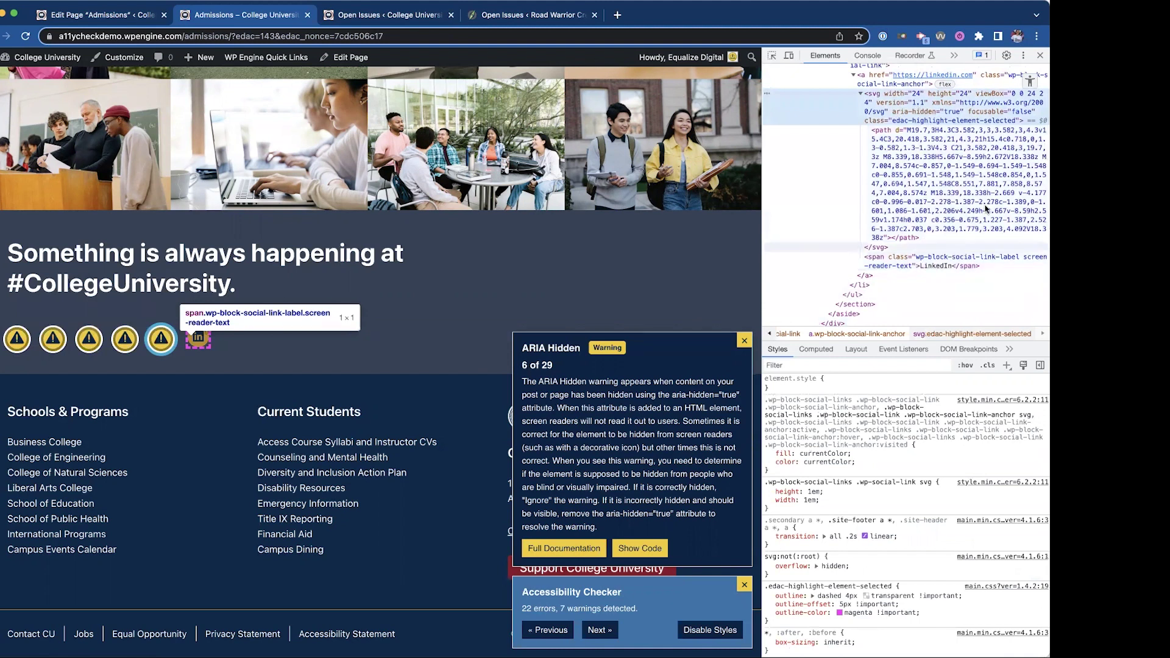
Step: Ignore the LinkedIn icon's ARIA Hidden warning with the comment 'screen reader text is present'
click(121, 19)
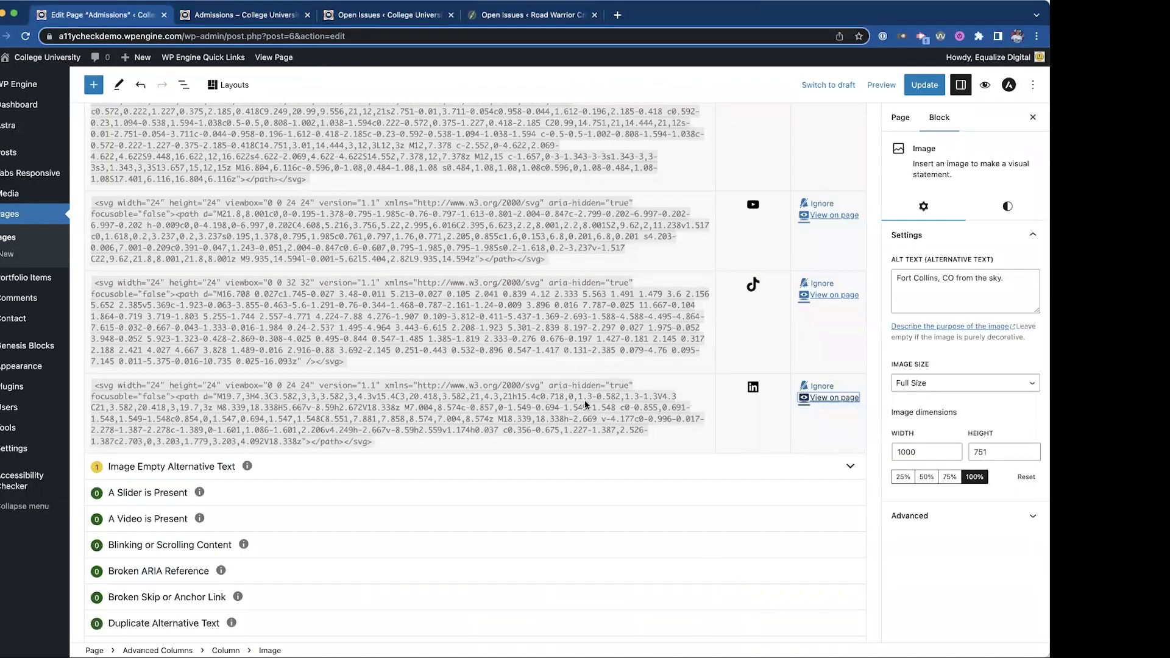
click(822, 386)
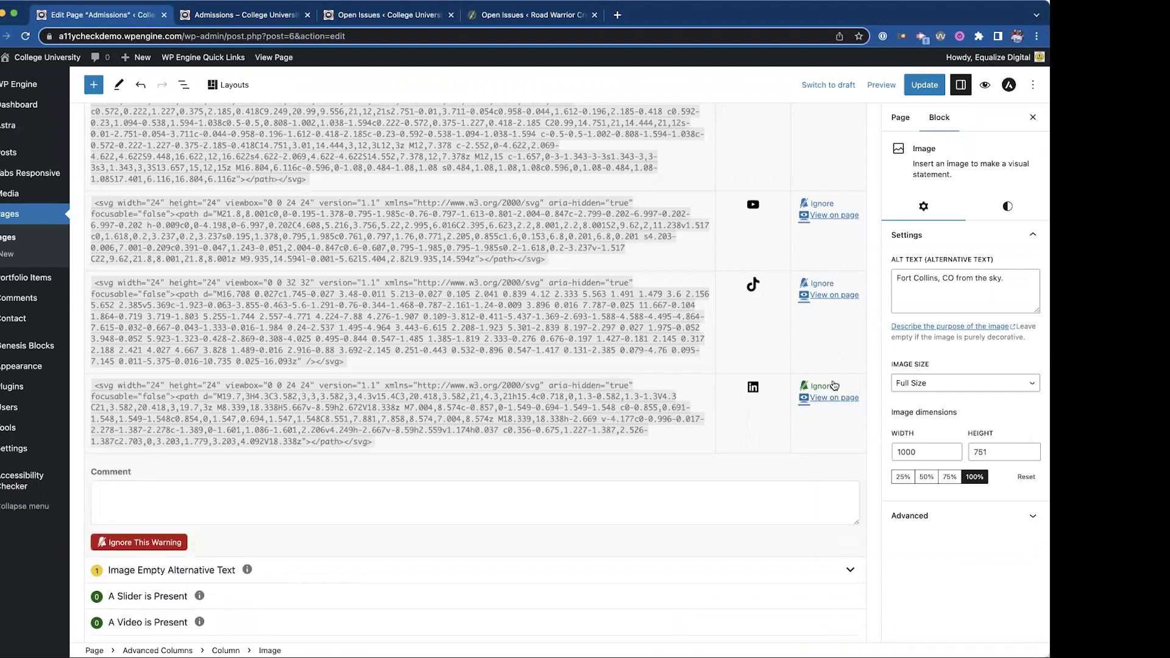
click(189, 505)
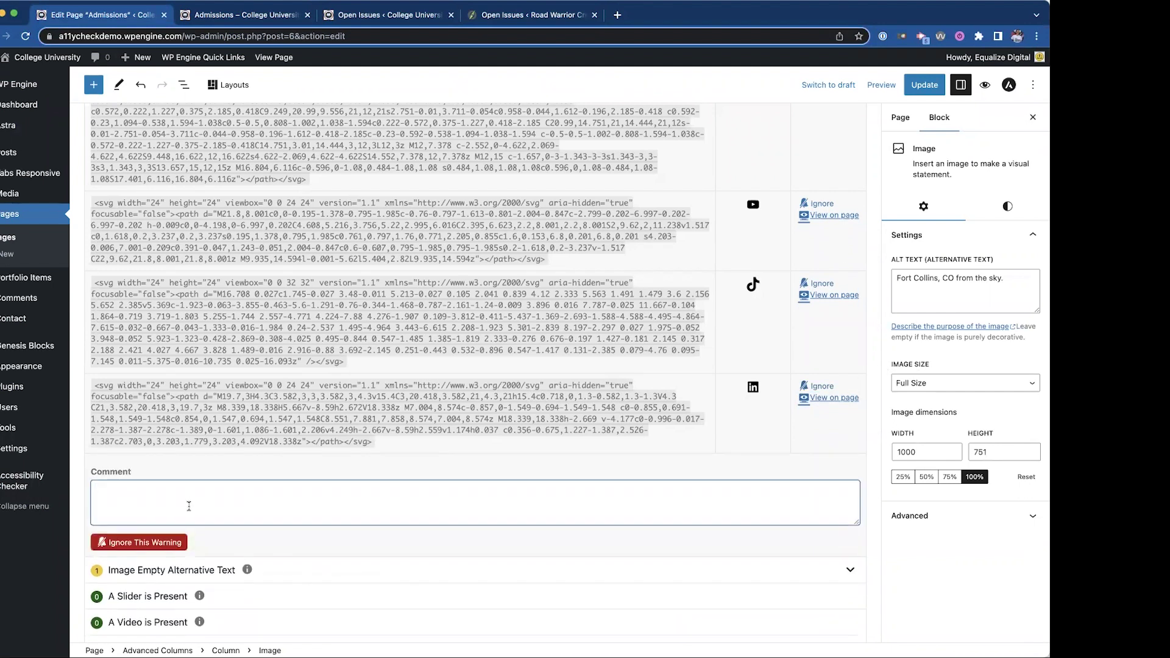
text(screen reader text is present)
click(126, 542)
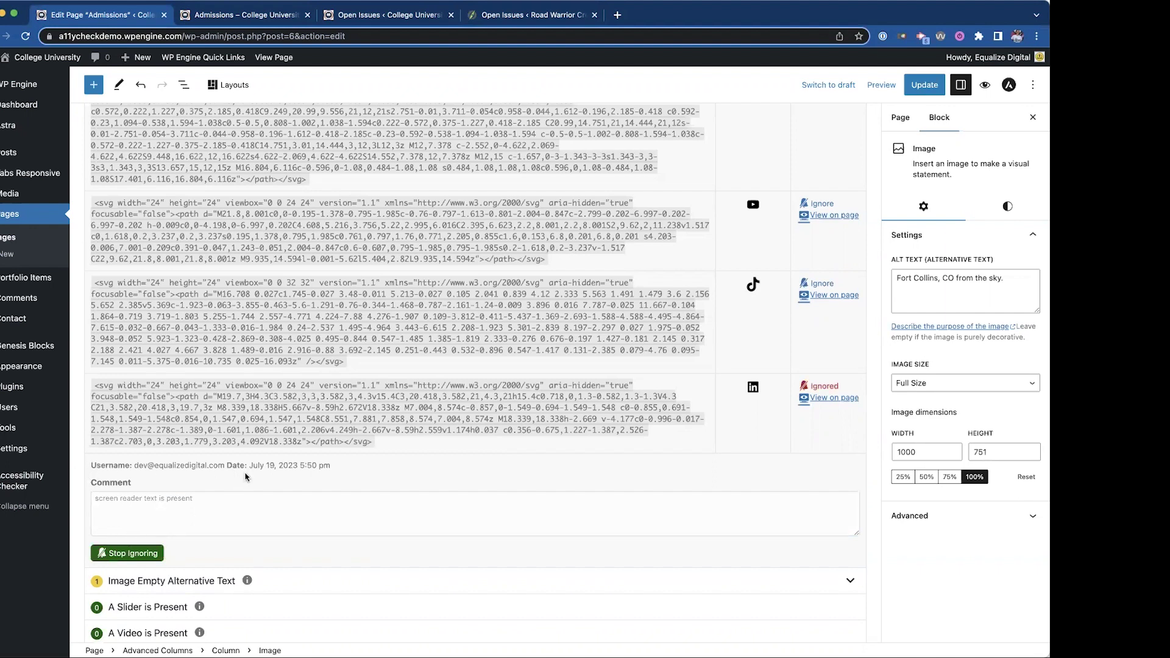
Step: Check the summary now shows 83% passed, 6 warnings and 1 ignored item
scroll(411, 525, up, 10)
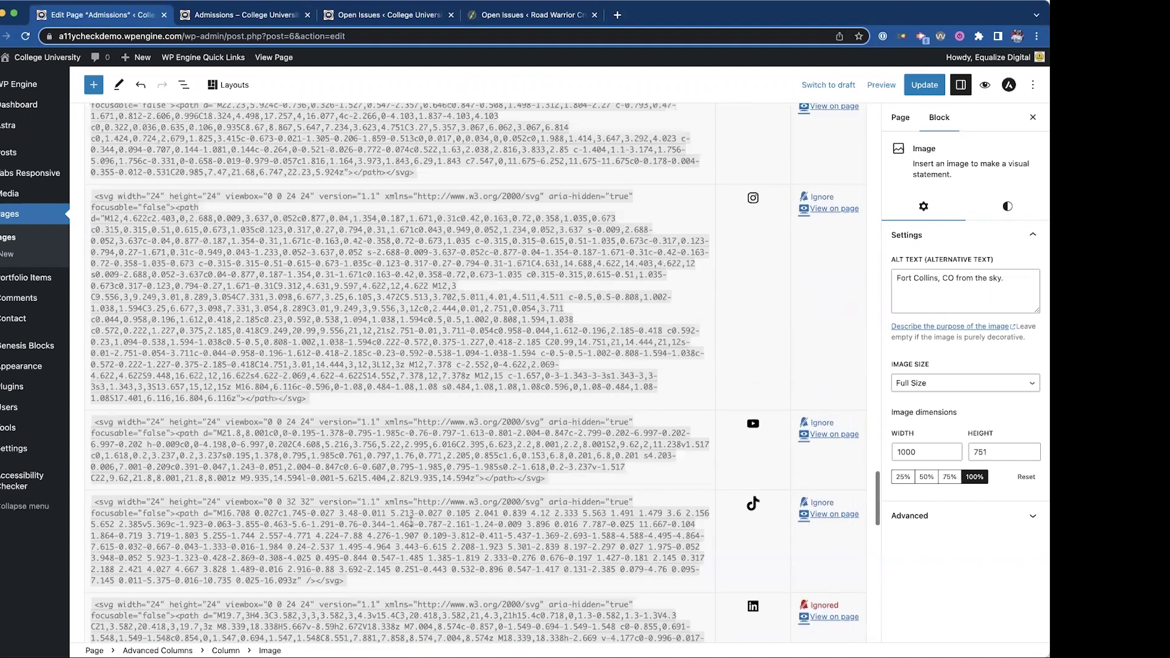
scroll(122, 449, up, 2)
click(122, 447)
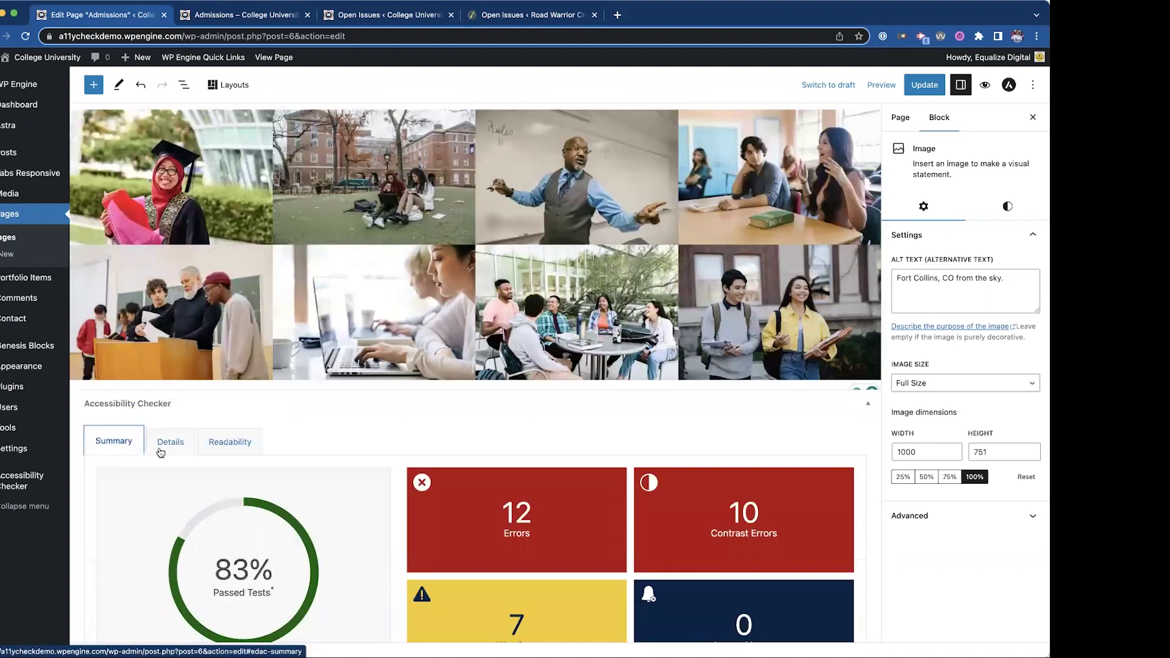
Step: Return to the live Admissions page in the browser
scroll(580, 444, down, 3)
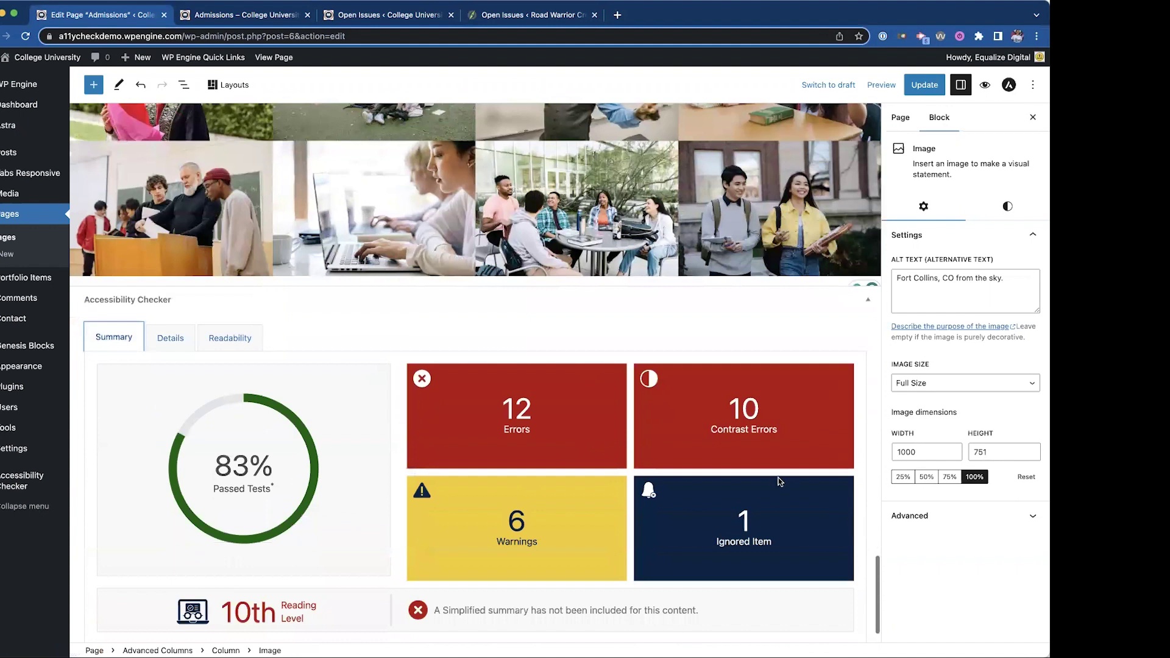
scroll(758, 483, down, 1)
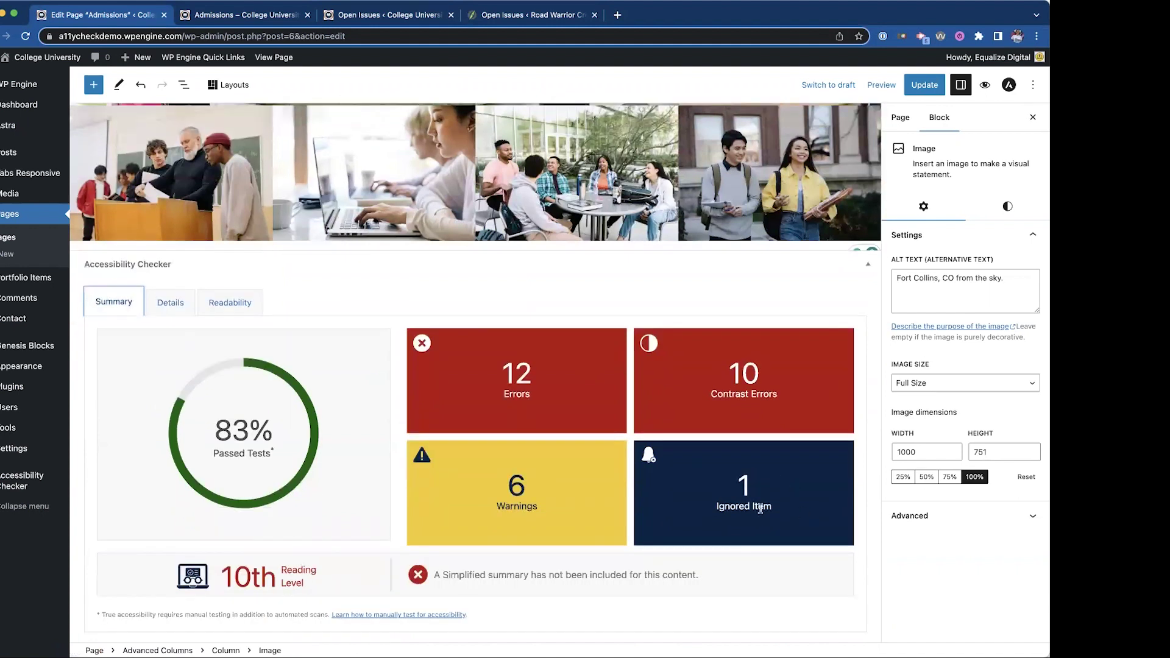
click(257, 17)
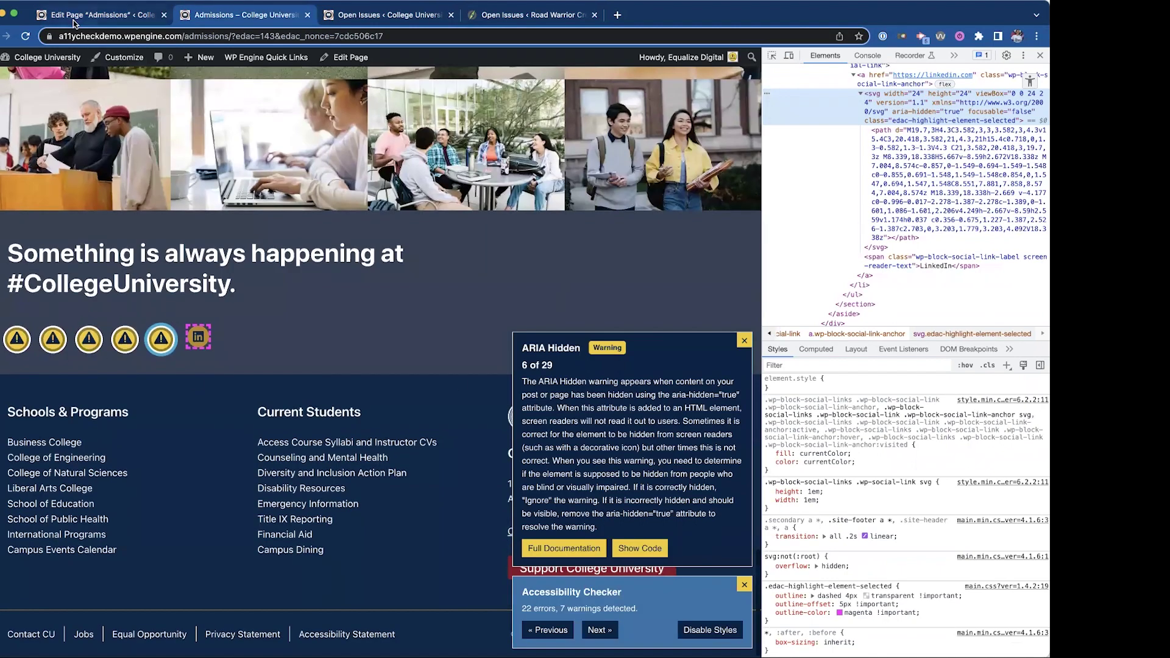
Step: Show the site-wide Open Issues table: ARIA Hidden 236, Color Contrast 89, Improper Use of Link 50
click(388, 18)
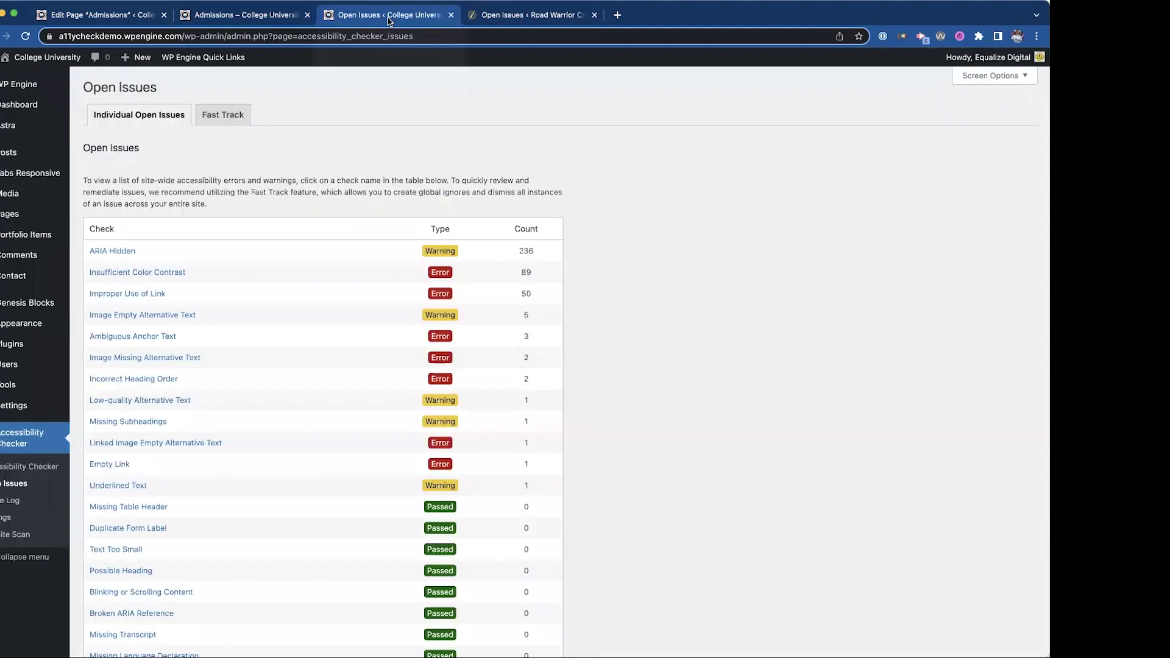
Step: In Fast Track, review the aria-hidden SVG icon row and apply Global Ignore to its ARIA Hidden warning
click(223, 115)
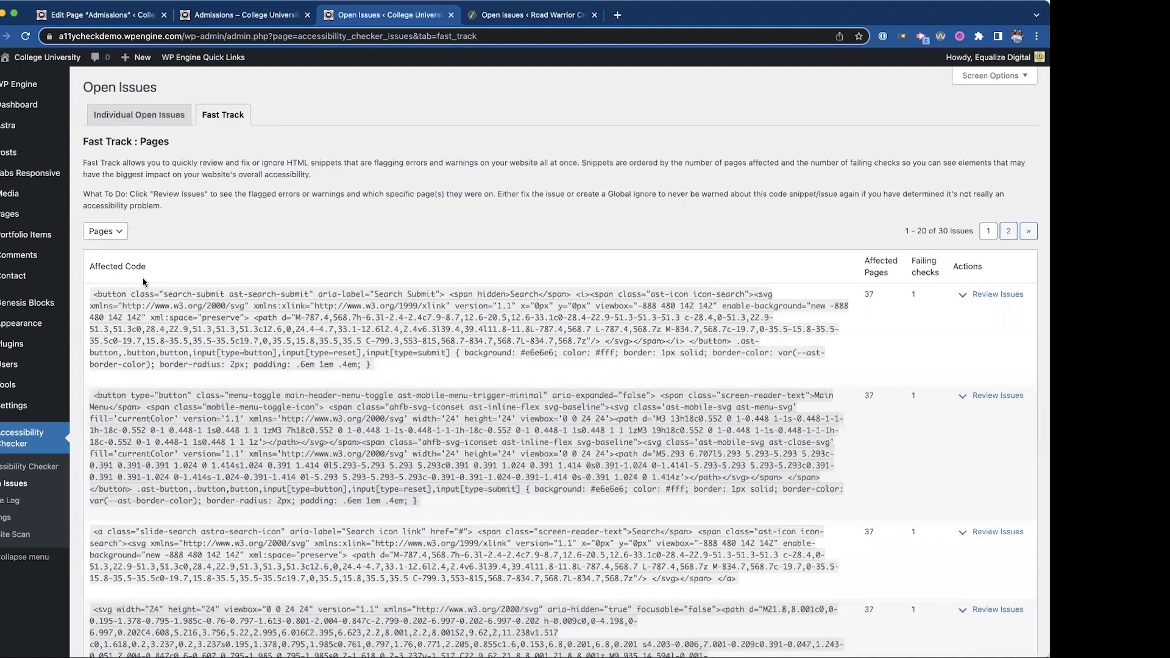
scroll(426, 420, down, 3)
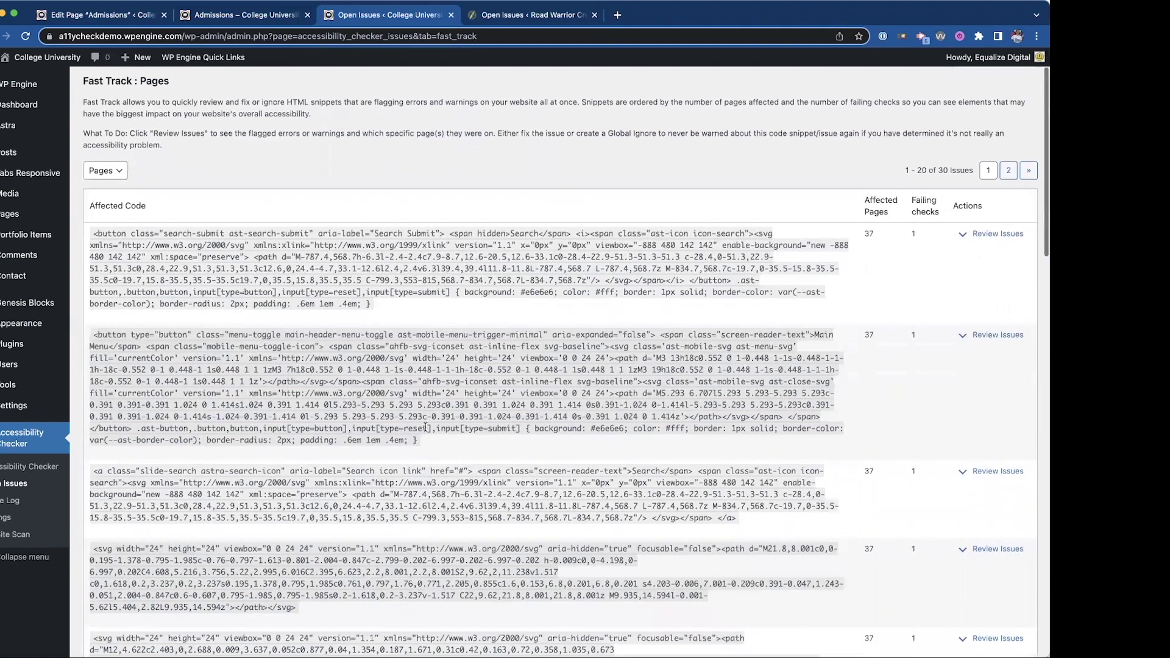
scroll(425, 431, down, 3)
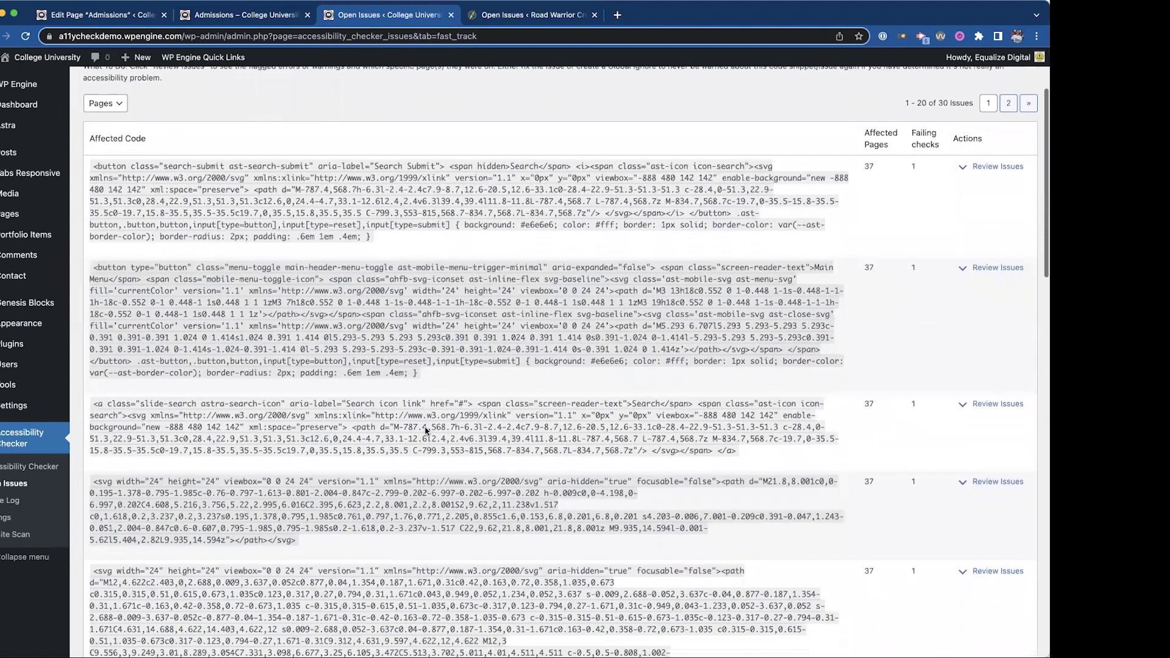
scroll(425, 431, down, 1)
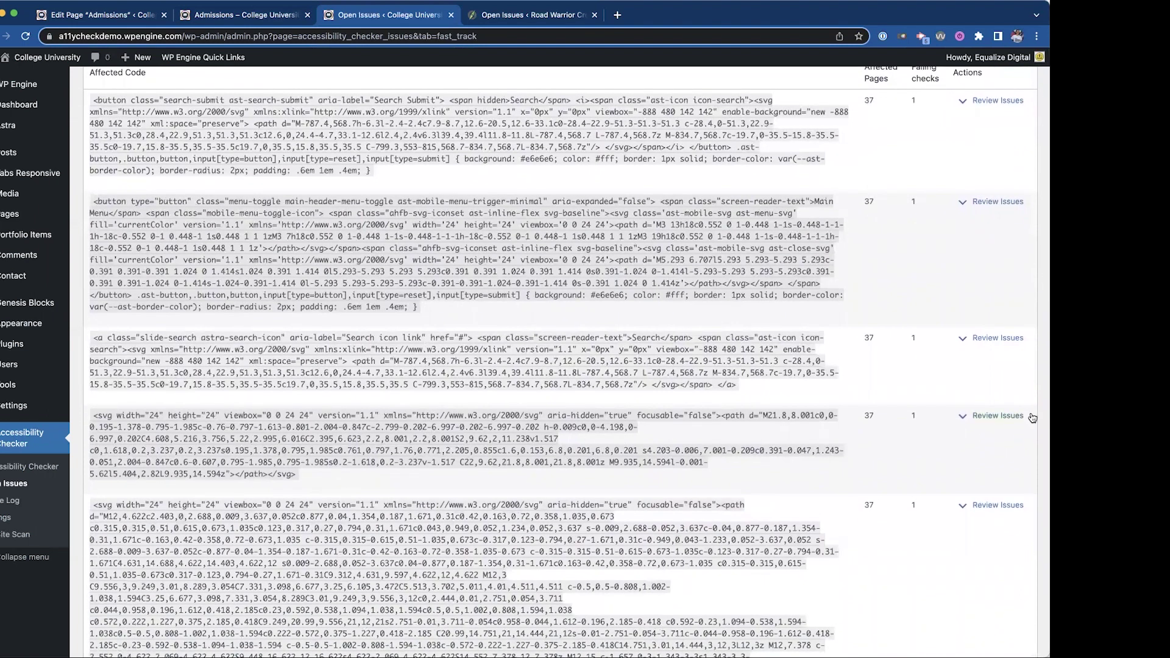
click(984, 419)
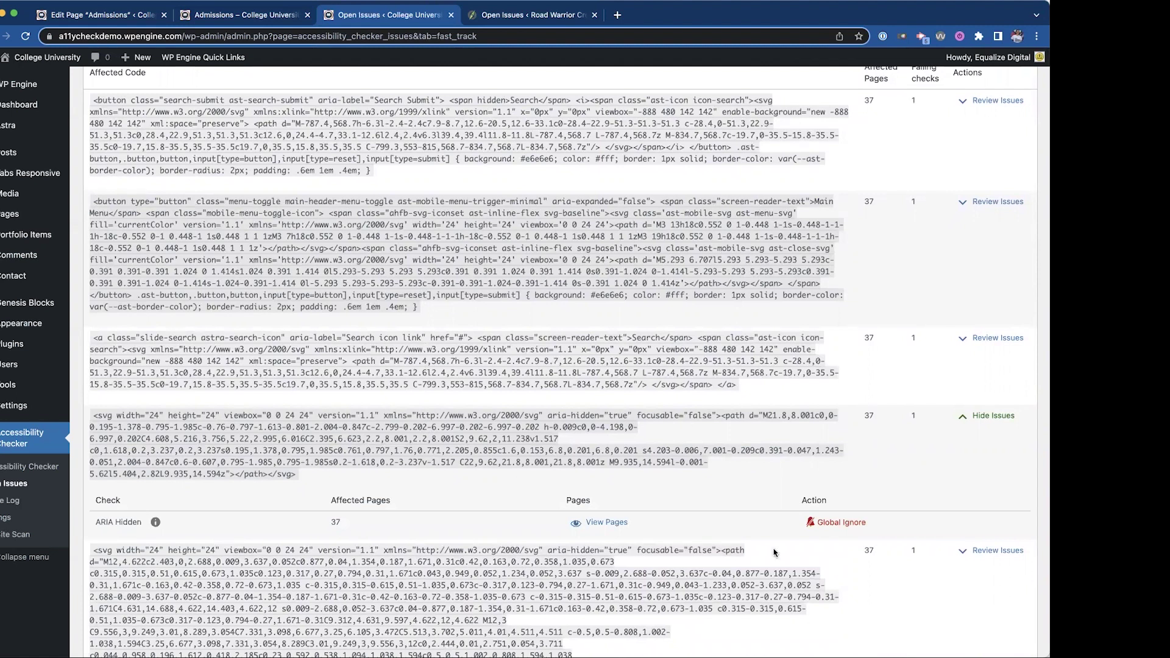
click(842, 524)
Step: Reload the Admissions page editor to reach its checker summary: 5 warnings, 2 ignored
click(119, 20)
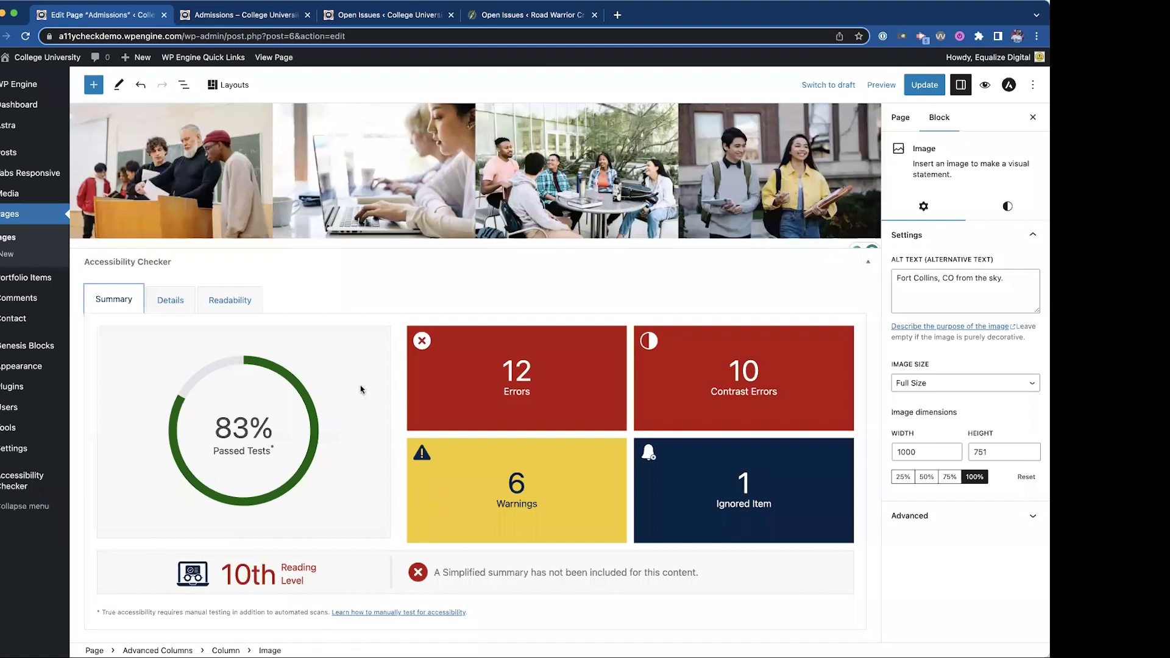
click(25, 36)
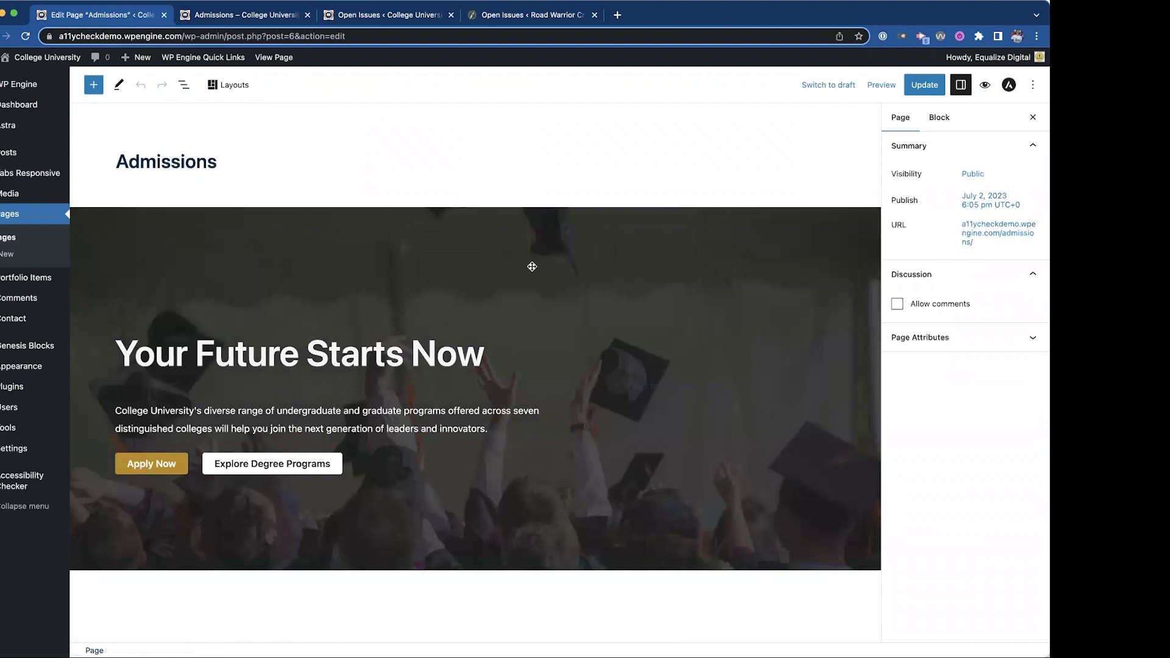
scroll(532, 266, down, 20)
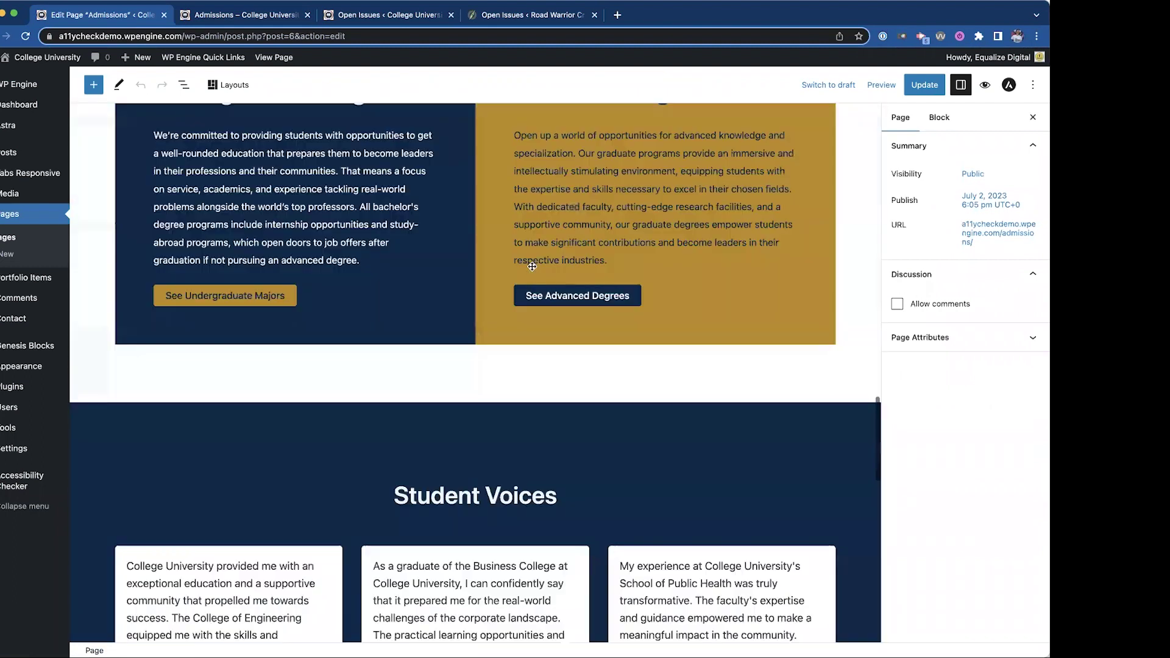
scroll(532, 266, down, 8)
scroll(532, 267, down, 5)
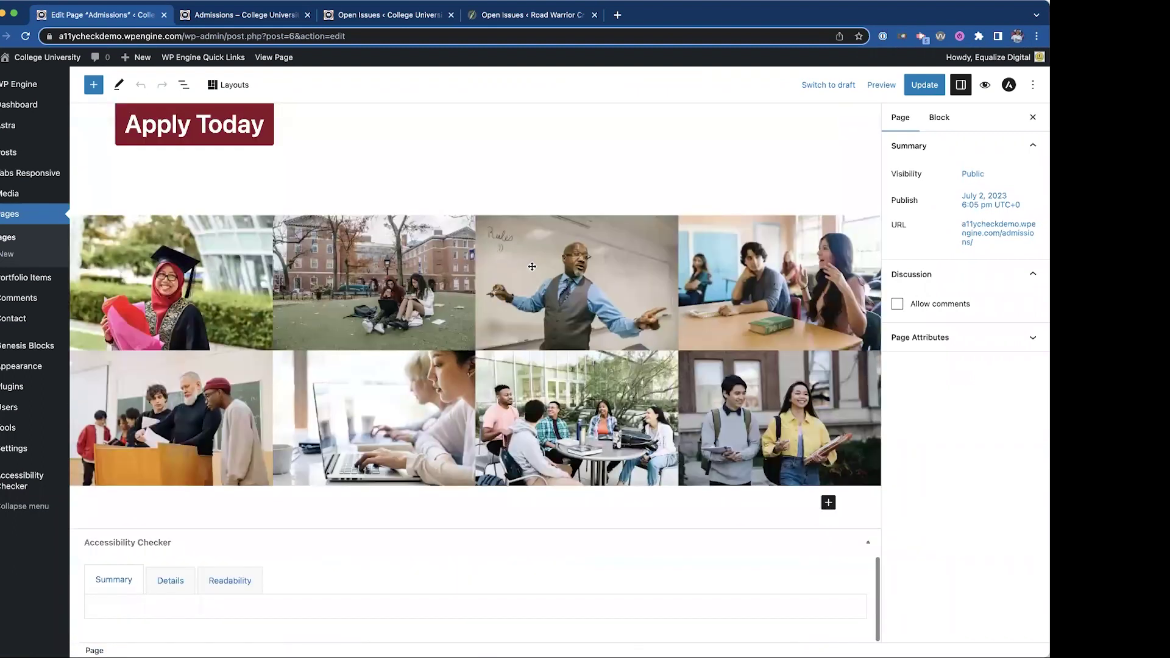
scroll(532, 266, down, 5)
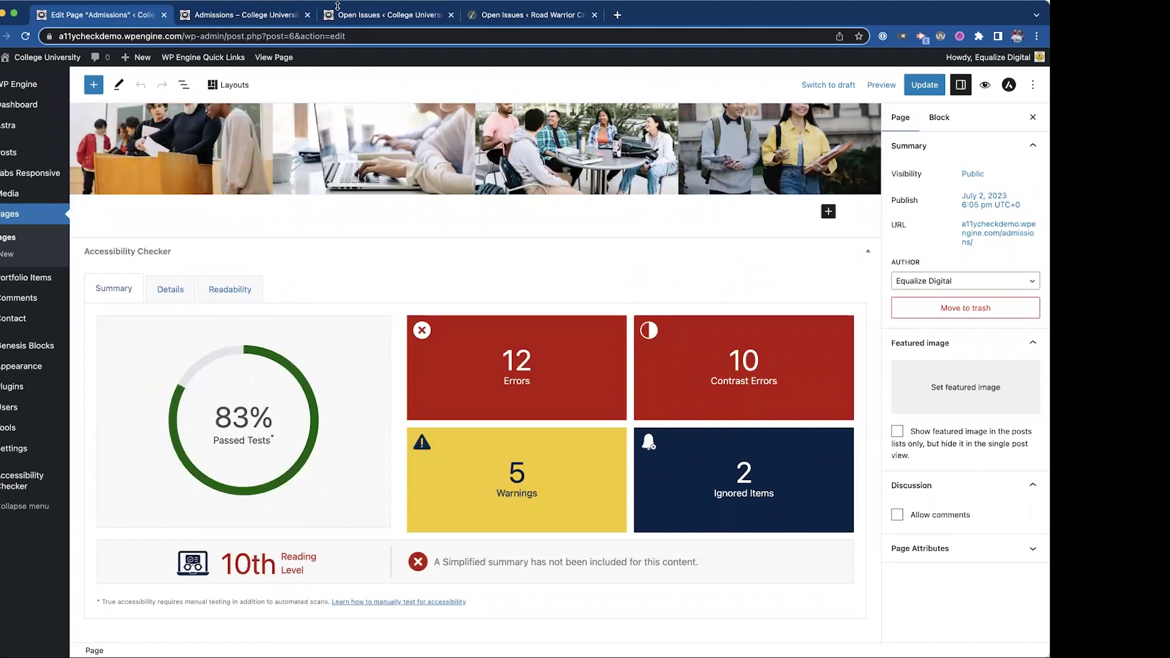
Step: Review Road Warrior Creative's open issues, e.g. Link Opens New Window 7,395 and Color Contrast 1,181
click(521, 19)
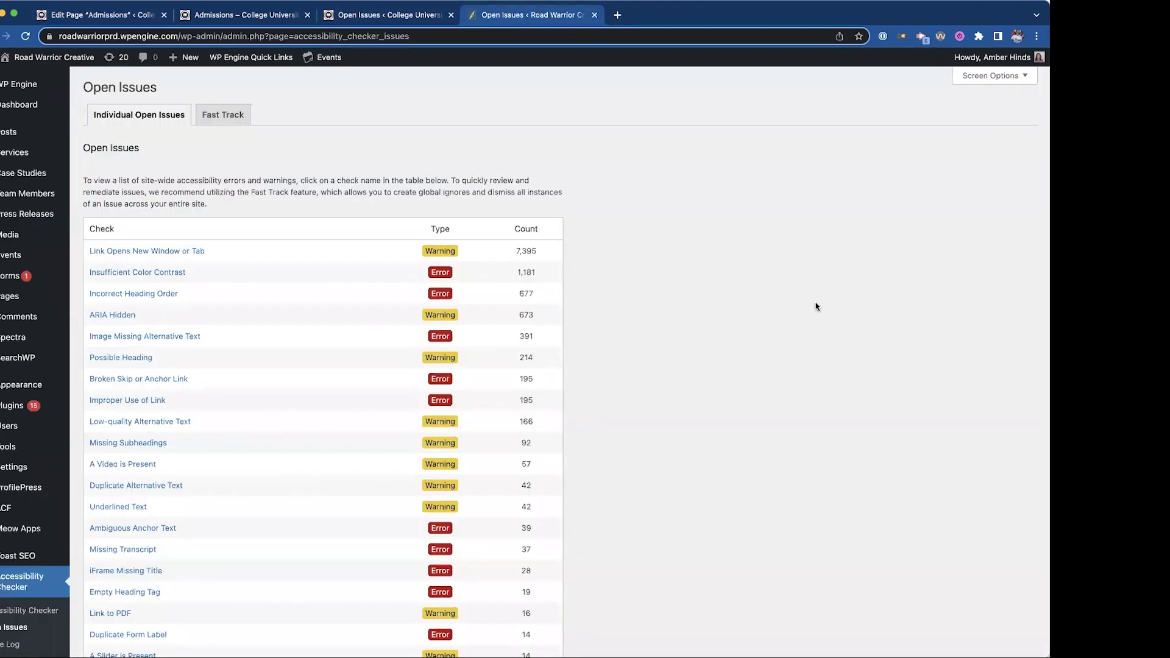
scroll(791, 302, down, 3)
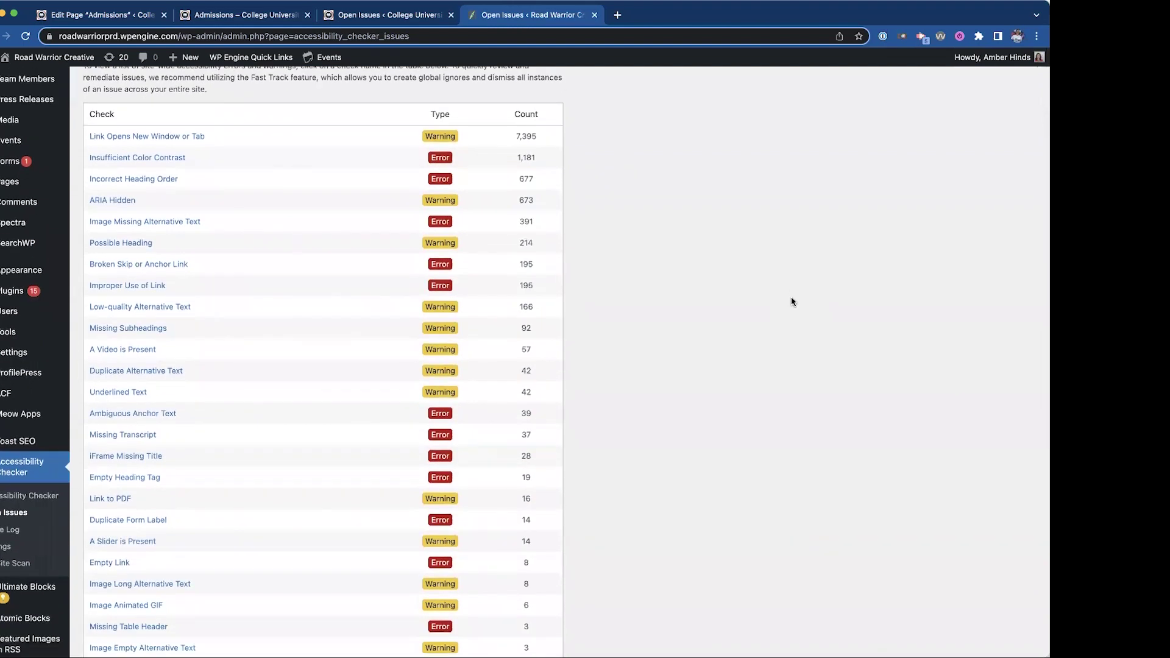
scroll(792, 301, down, 1)
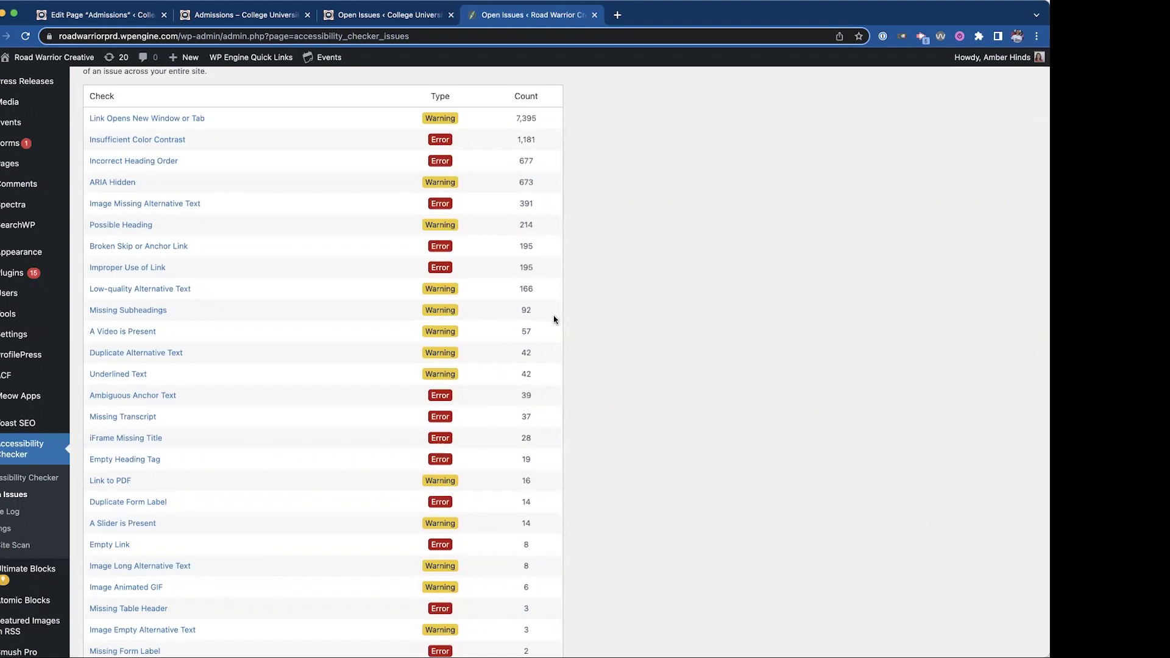
scroll(553, 316, down, 4)
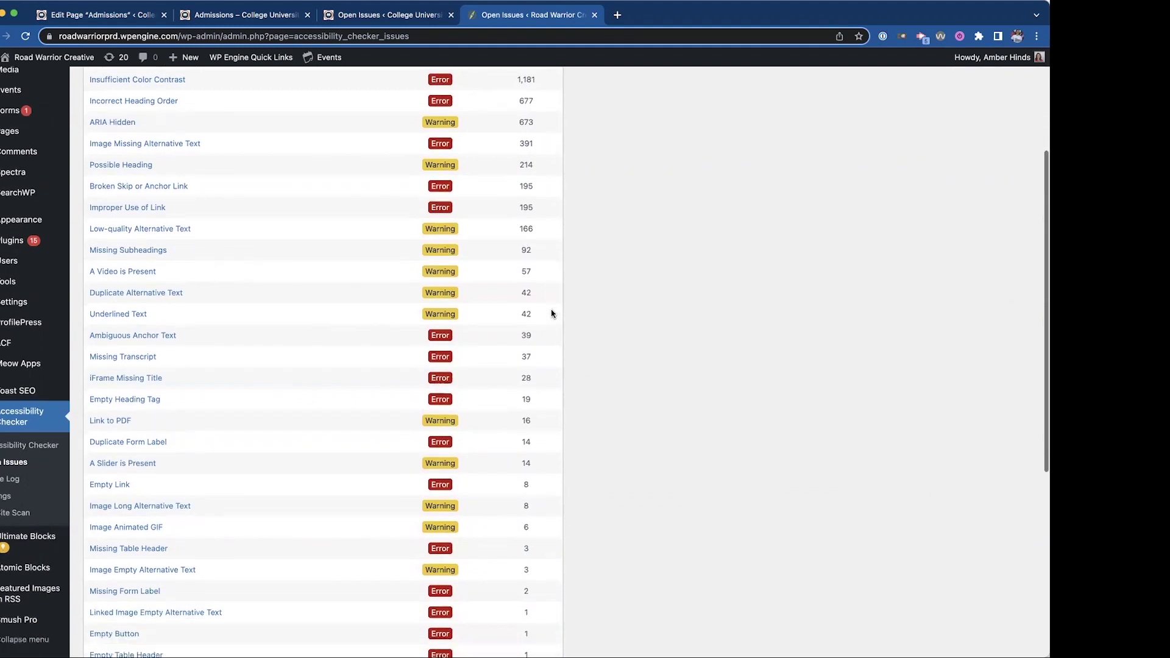
scroll(552, 314, down, 1)
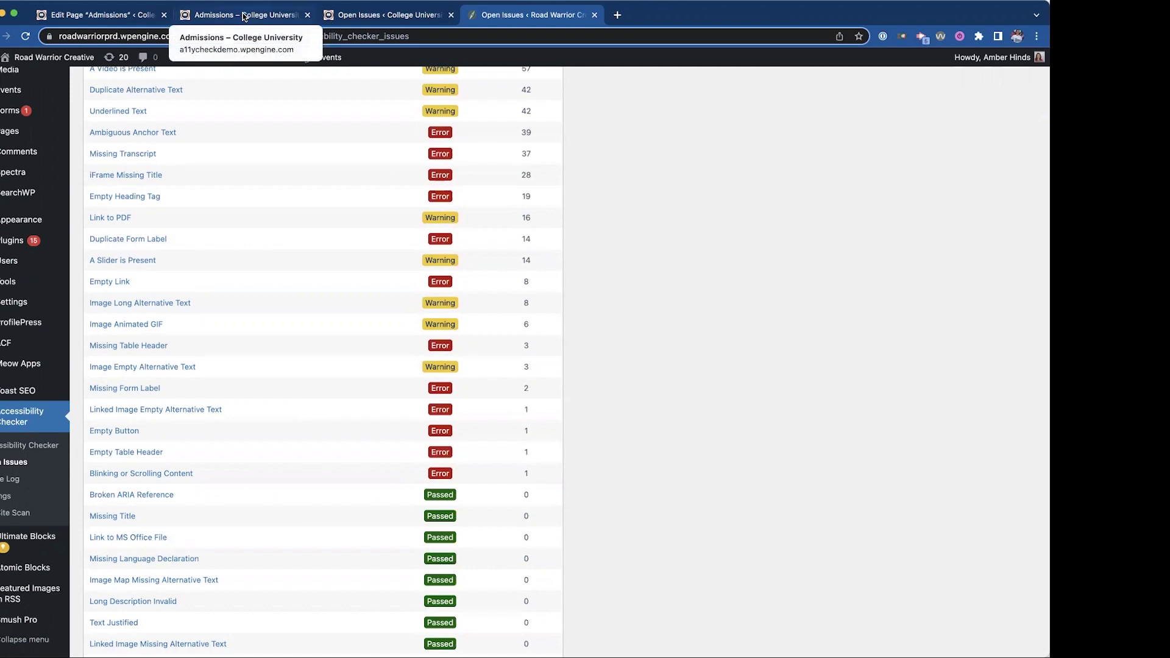
scroll(397, 332, up, 3)
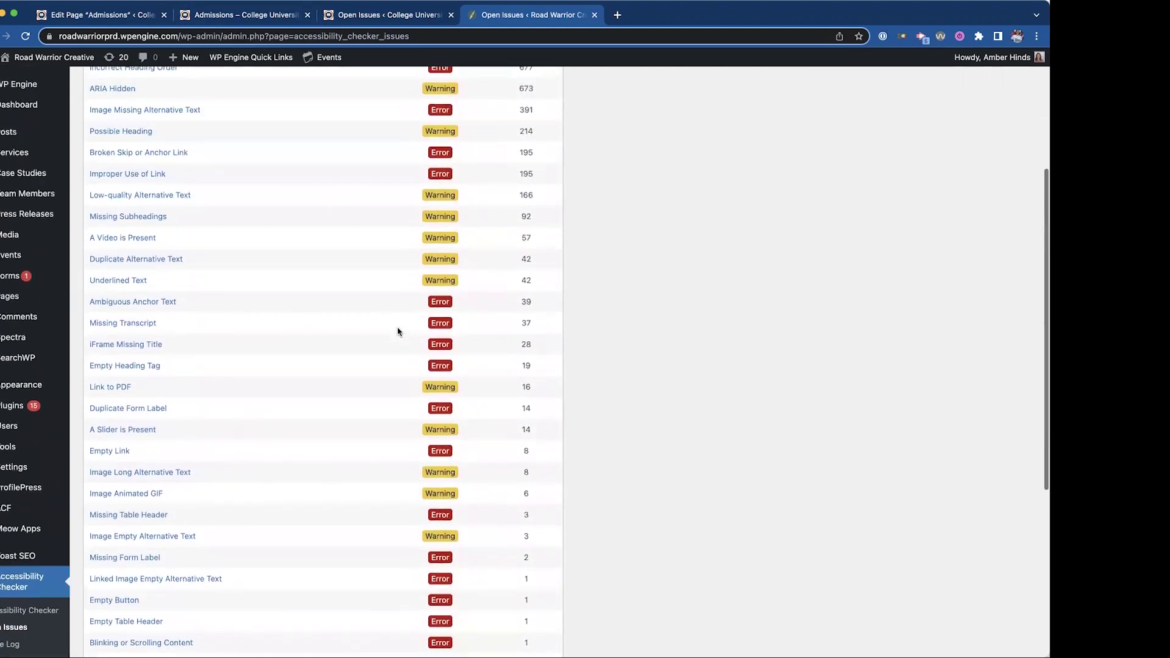
scroll(397, 331, up, 2)
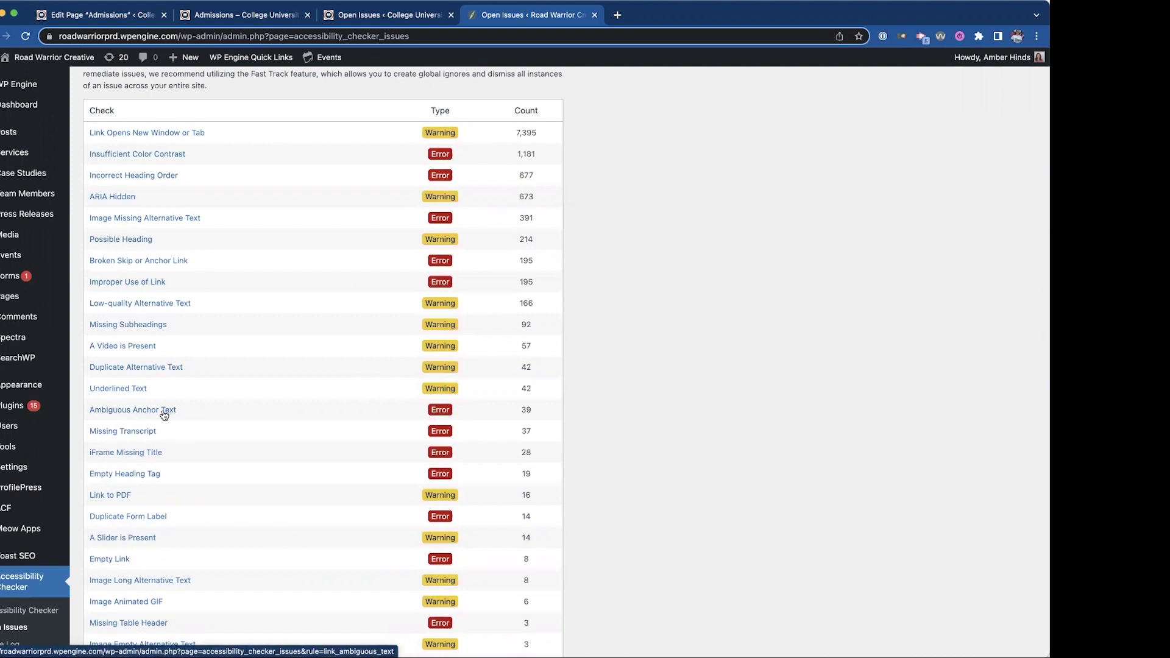
Step: List the 39 Ambiguous Anchor Text errors and highlight the vague link text 'here' in row one
click(133, 412)
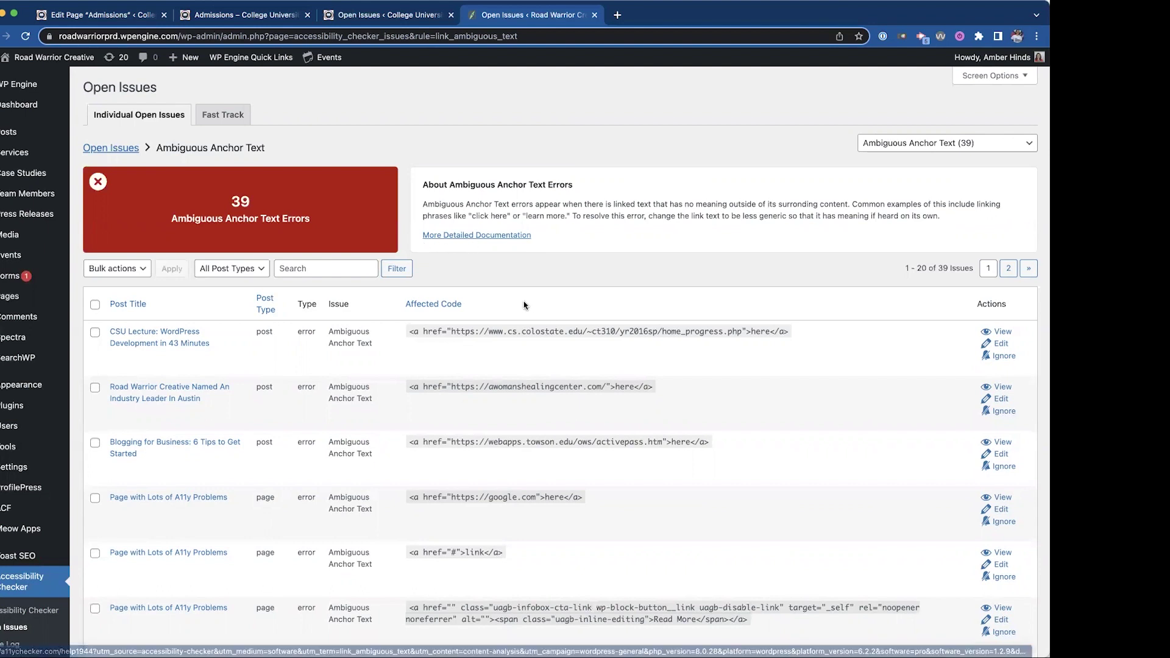
scroll(524, 308, down, 4)
scroll(522, 306, down, 3)
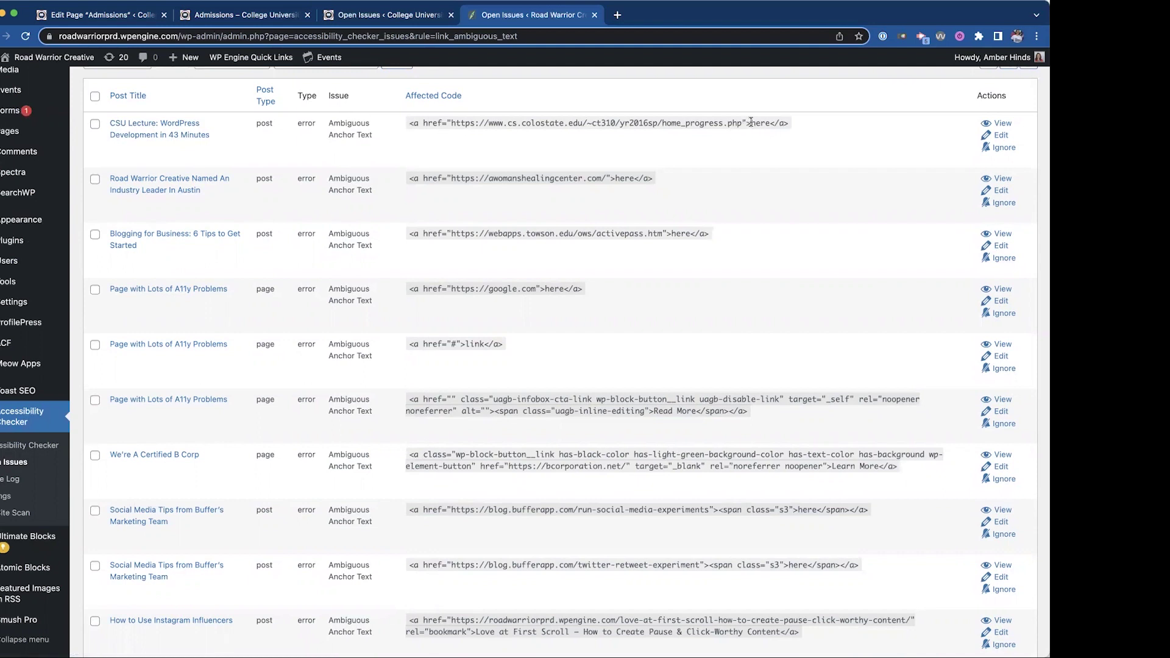
drag(750, 123, 771, 123)
scroll(544, 194, up, 2)
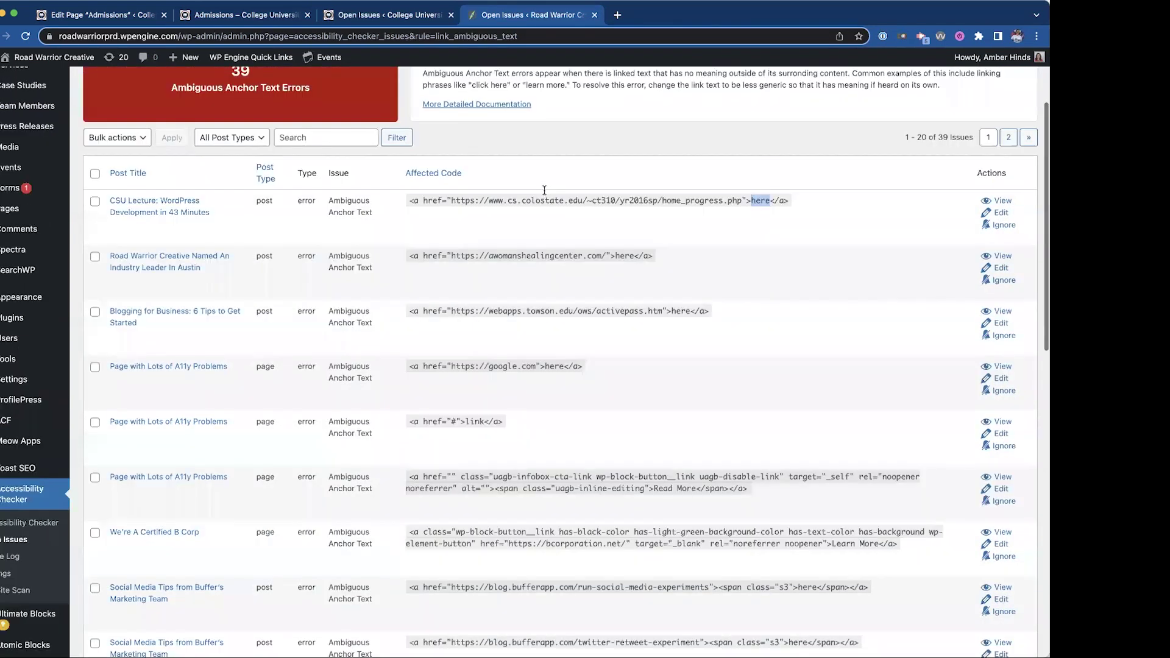
scroll(244, 111, up, 3)
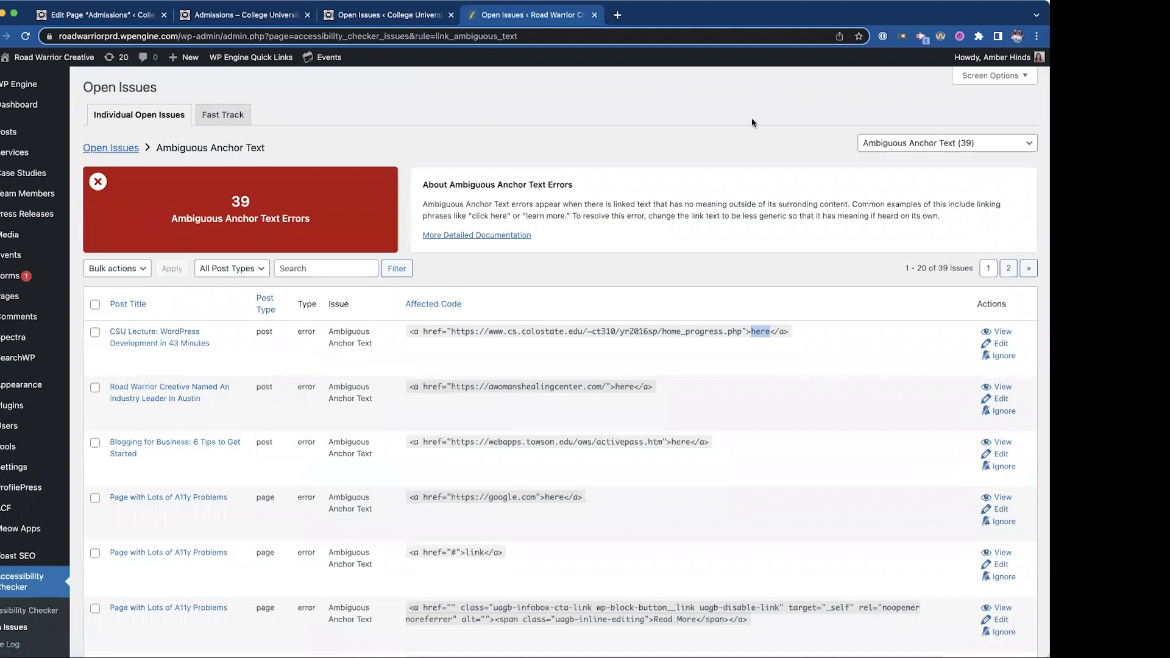
Step: Switch to the live Admissions – College University page headed 'Your Future Starts Now'
key(super+2)
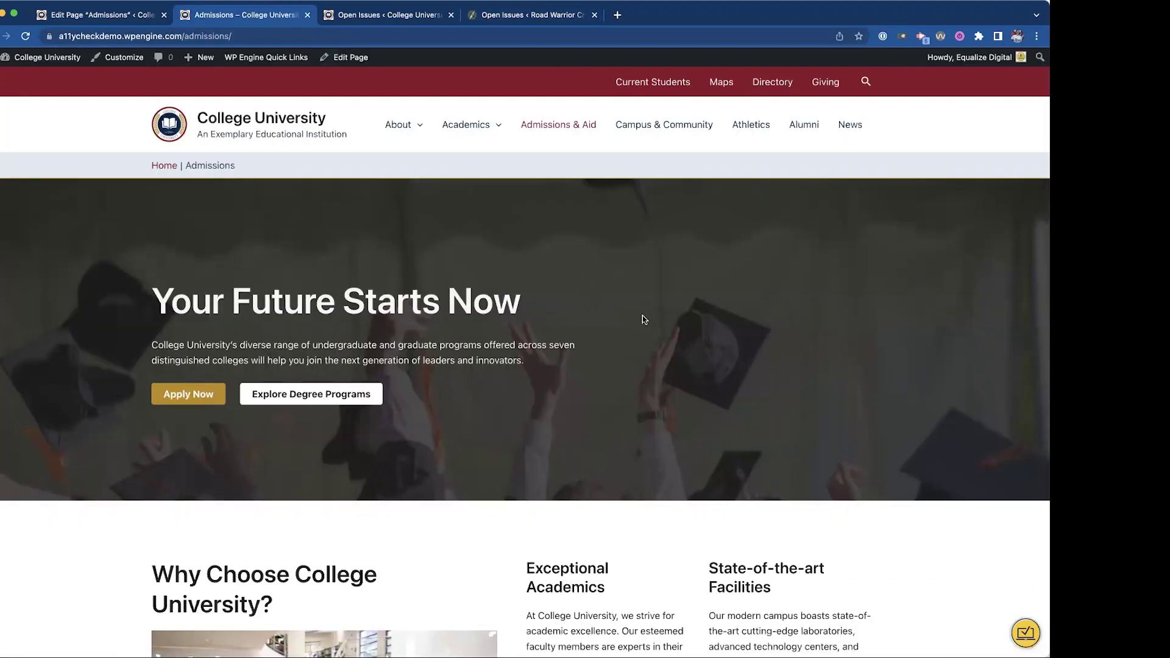
Step: Turn on the front-end accessibility tools and advance to issue 7 of 27, Incorrect Heading Order on '93%'
click(1026, 631)
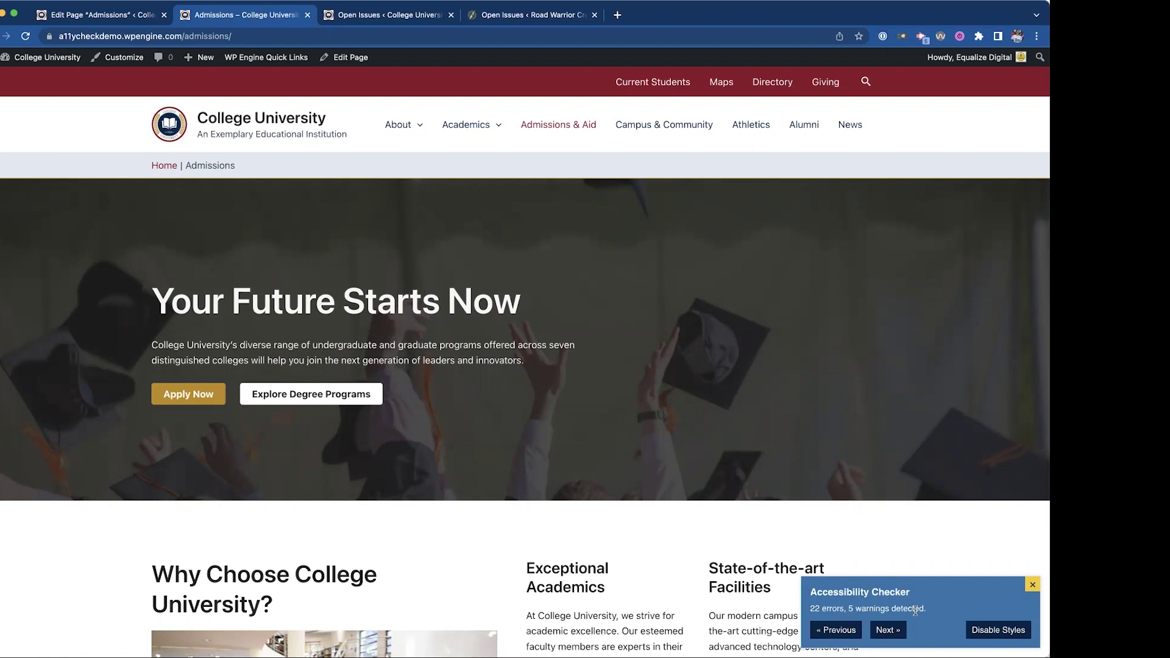
click(889, 632)
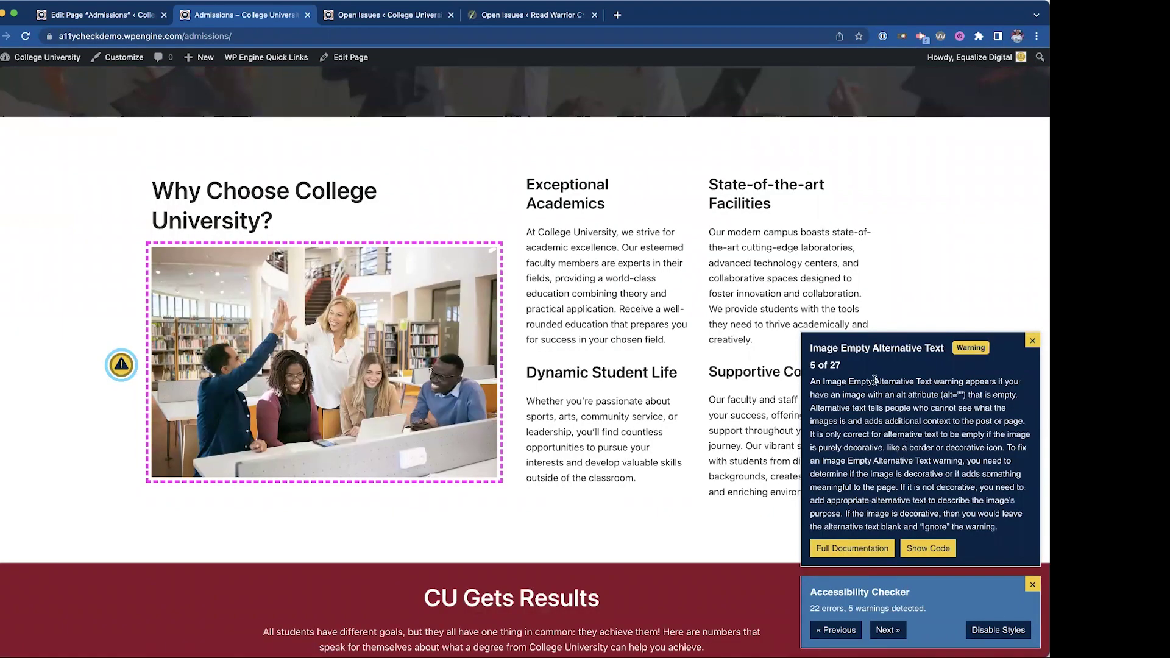
click(902, 633)
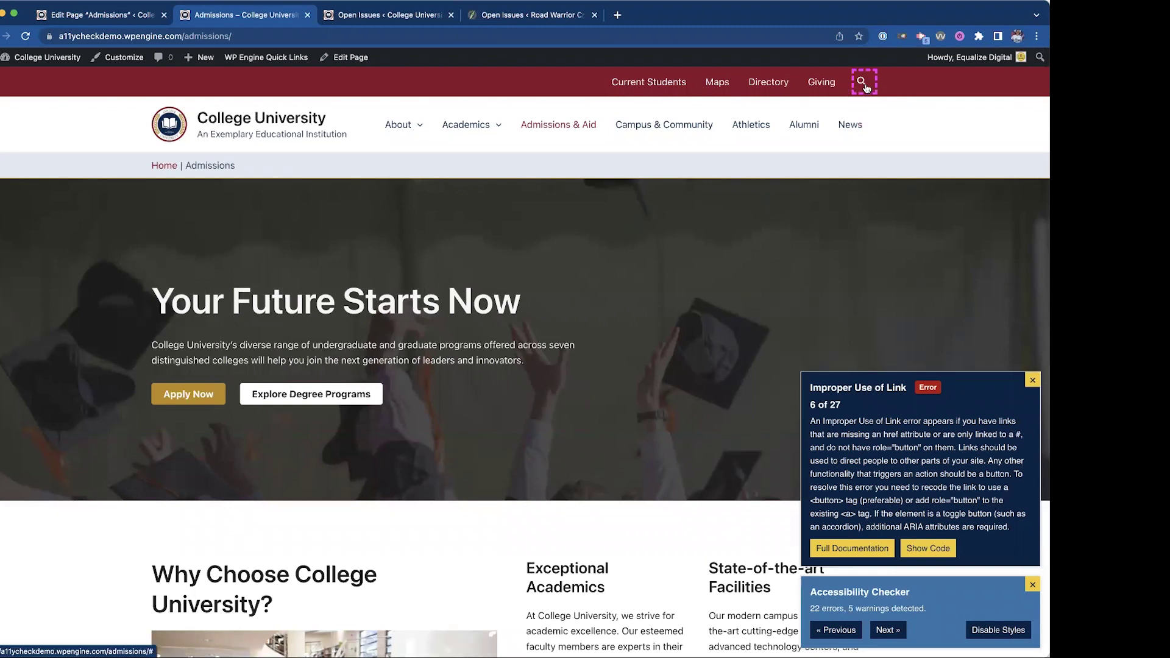
click(888, 631)
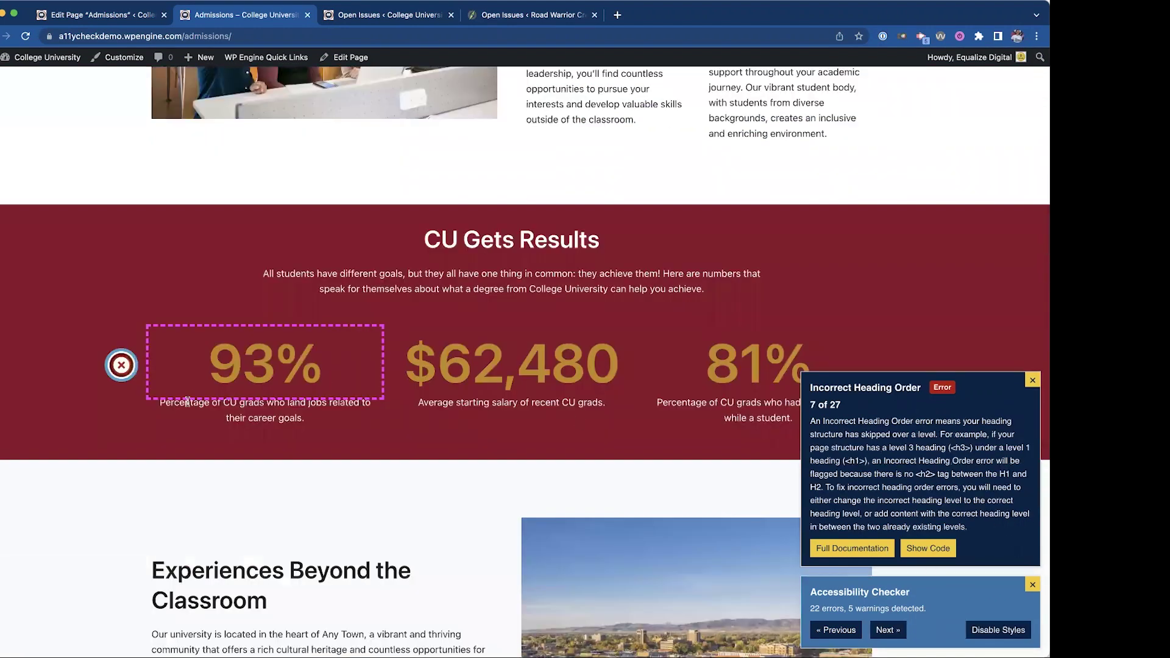